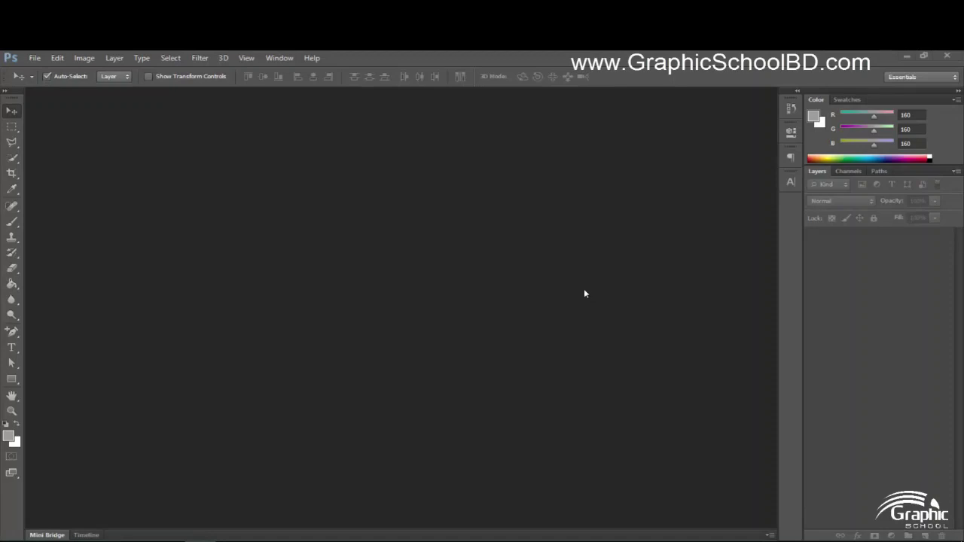
Open the File menu to start a new document
{"action": "left_click", "coordinate": [23, 58]}
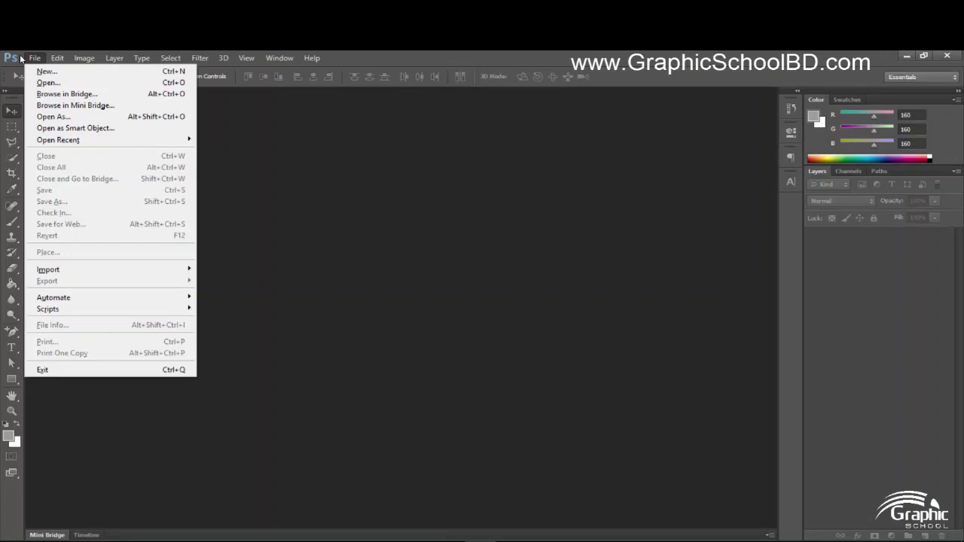
Start a new document named 'Flyer Design'
{"action": "left_click", "coordinate": [42, 72]}
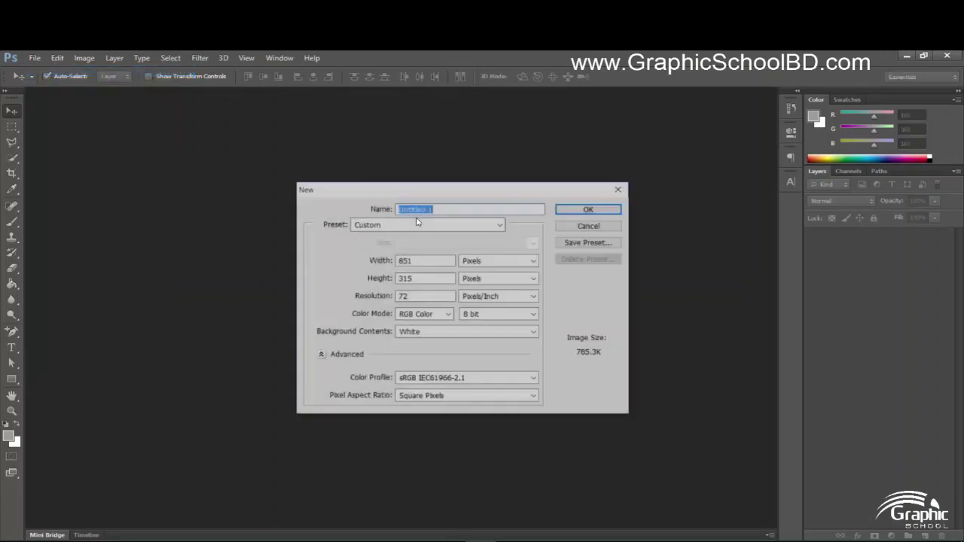
{"action": "left_click_drag", "start_coordinate": [422, 188], "coordinate": [394, 152]}
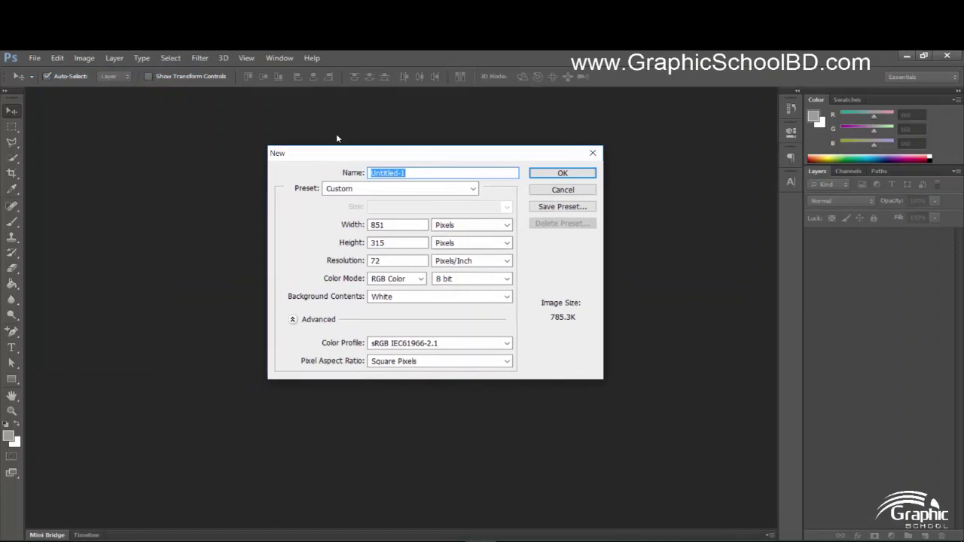
{"action": "left_click", "coordinate": [418, 172]}
{"action": "key", "text": "ctrl+a"}
{"action": "type", "text": "Flyer Desi"}
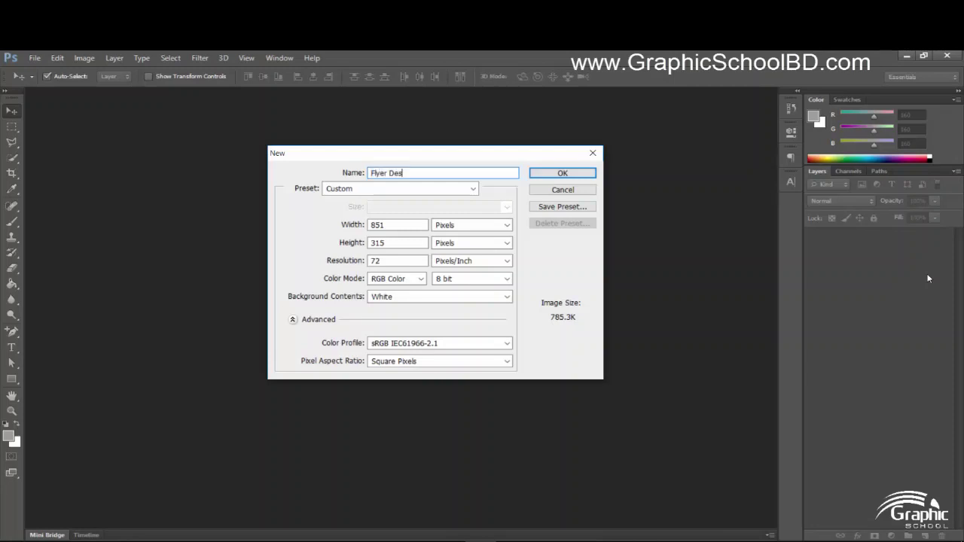
{"action": "type", "text": "gn"}
Set it to 8 × 10.5 inches, 300 ppi, CMYK Color, and create it
{"action": "left_click", "coordinate": [456, 225]}
{"action": "left_click", "coordinate": [451, 242]}
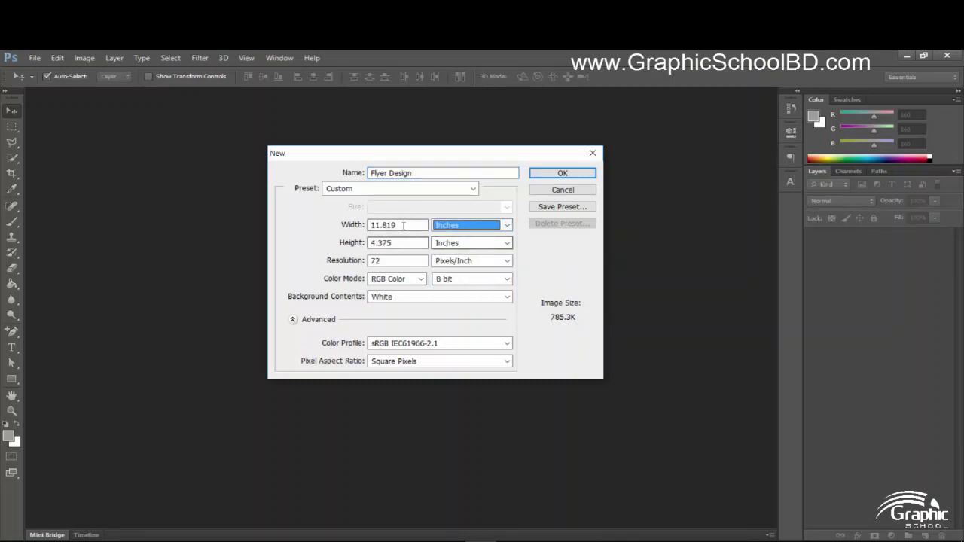
{"action": "double_click", "coordinate": [392, 226]}
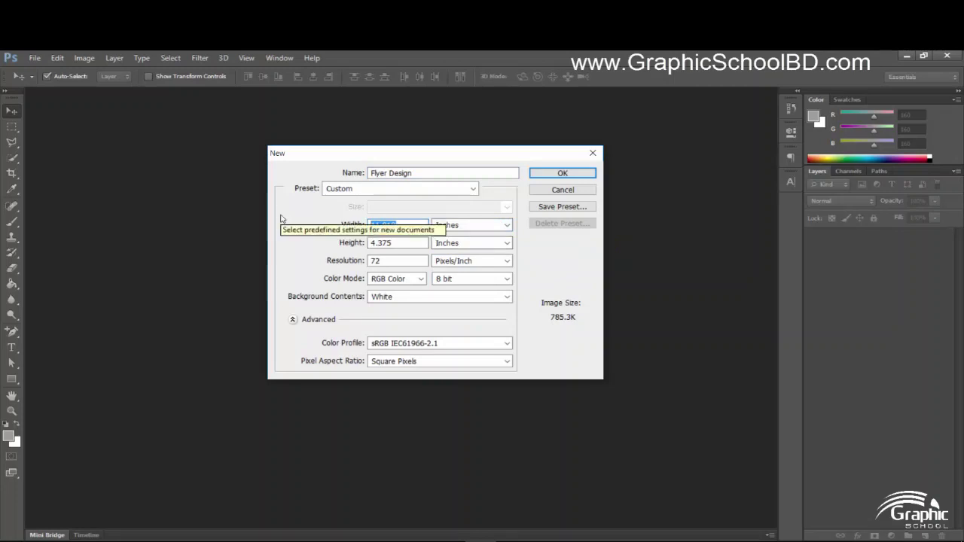
{"action": "type", "text": "8"}
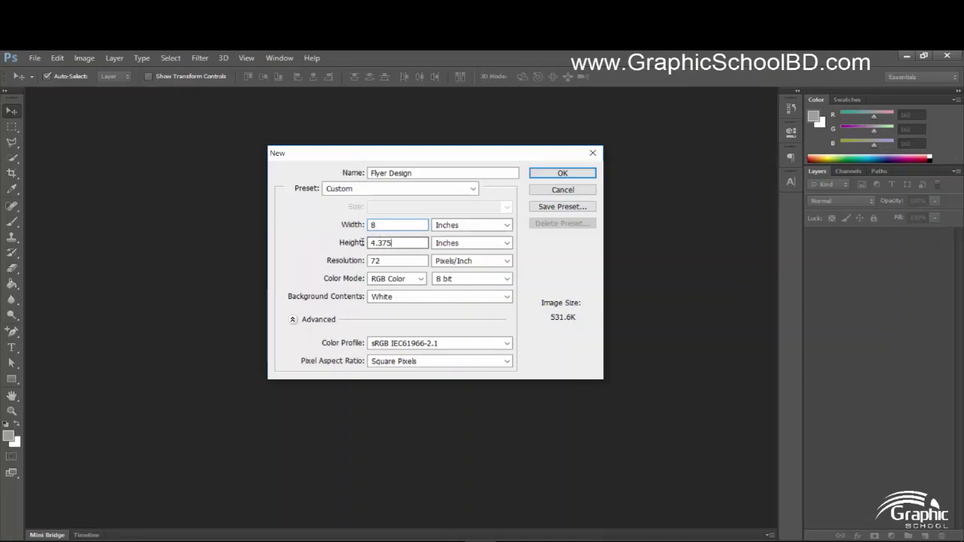
{"action": "double_click", "coordinate": [390, 243]}
{"action": "type", "text": "10"}
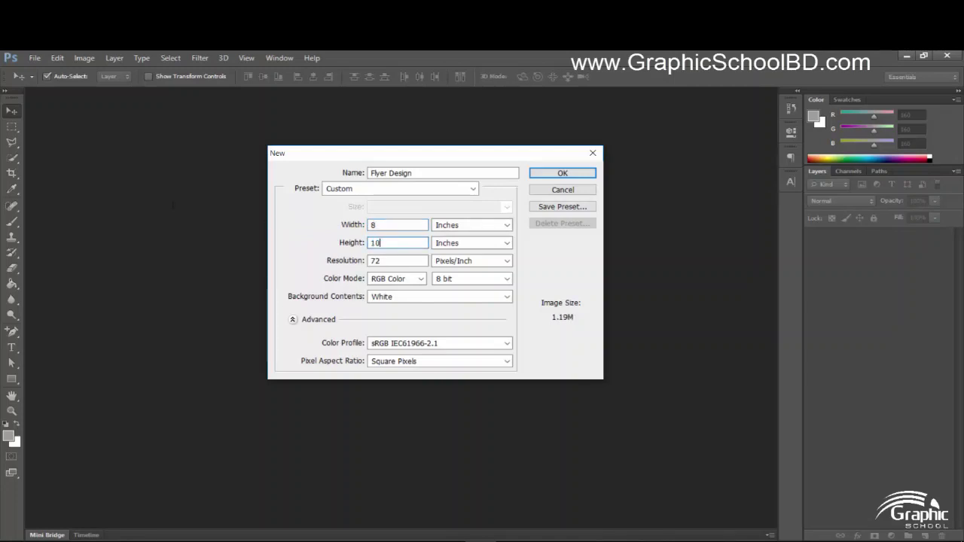
{"action": "type", "text": ".5"}
{"action": "double_click", "coordinate": [390, 263]}
{"action": "type", "text": "300"}
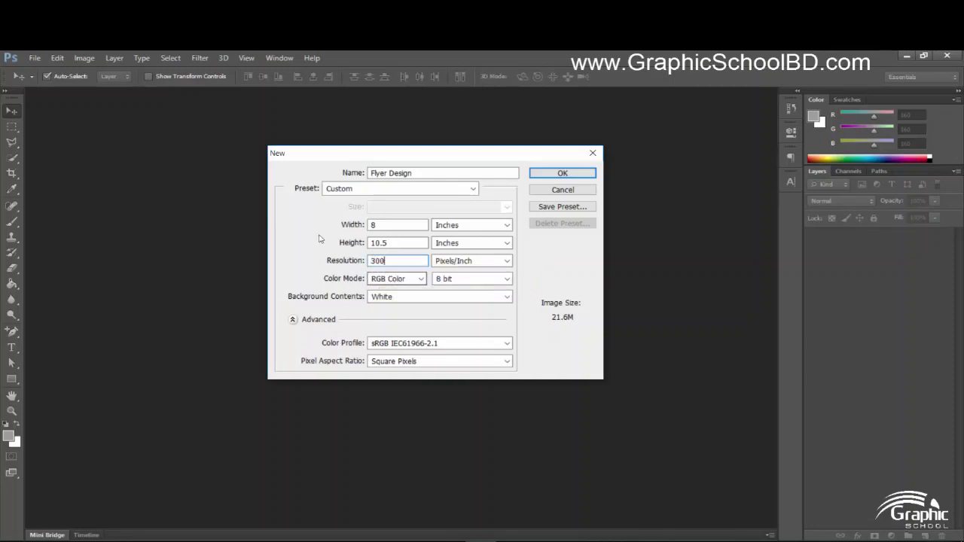
{"action": "left_click", "coordinate": [398, 279]}
{"action": "left_click", "coordinate": [398, 323]}
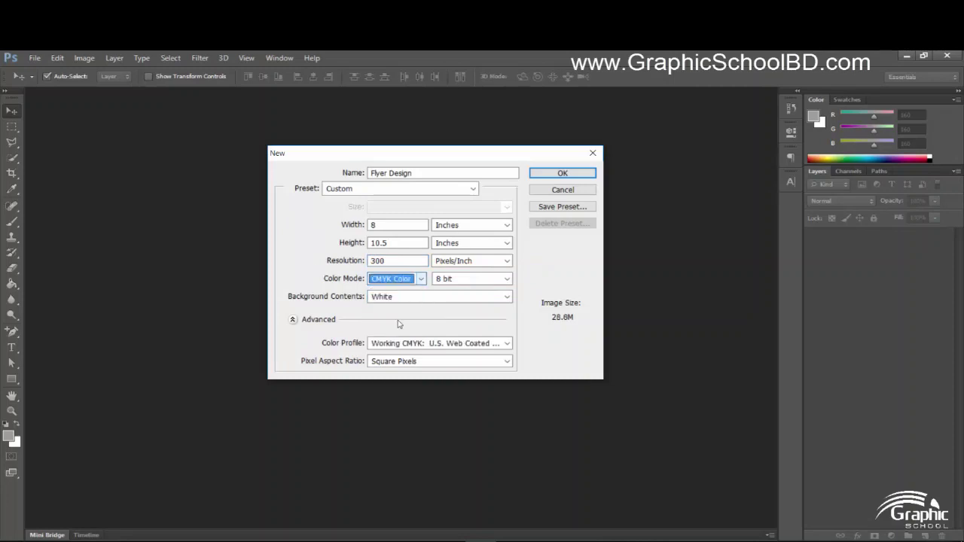
{"action": "left_click", "coordinate": [562, 173]}
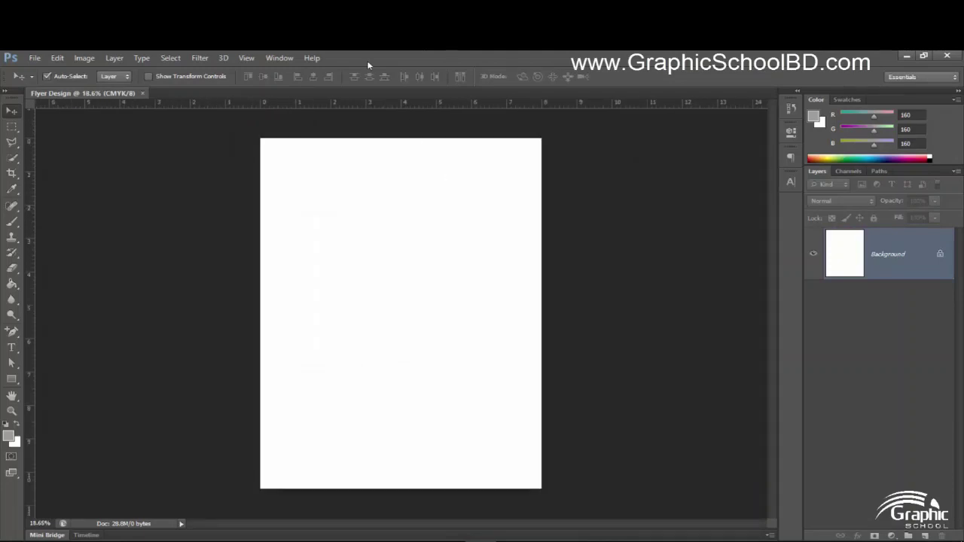
Drag guides onto the page's top, bottom, left and right edges
{"action": "left_click_drag", "start_coordinate": [387, 100], "coordinate": [387, 137]}
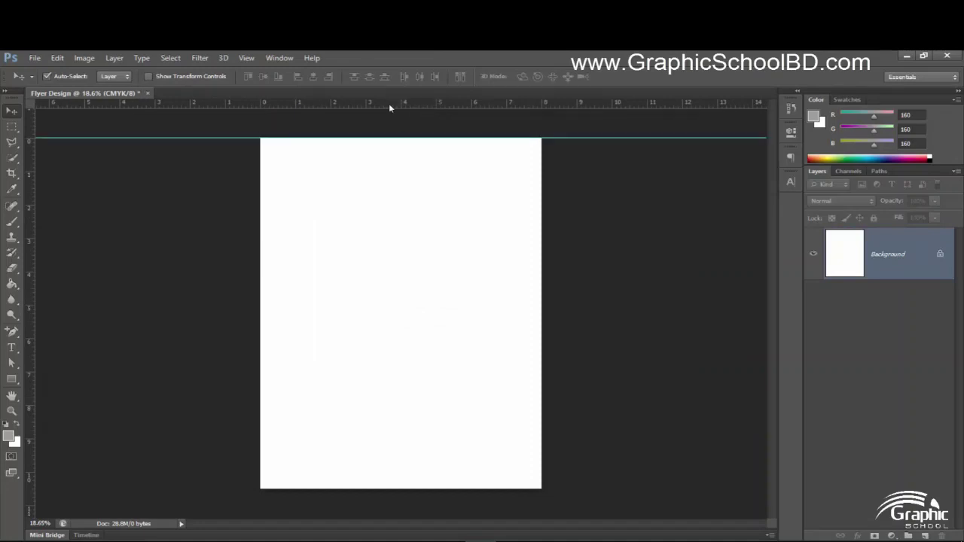
{"action": "mouse_move", "coordinate": [389, 103]}
{"action": "left_mouse_down"}
{"action": "mouse_move", "coordinate": [408, 327]}
{"action": "mouse_move", "coordinate": [456, 489]}
{"action": "left_mouse_up"}
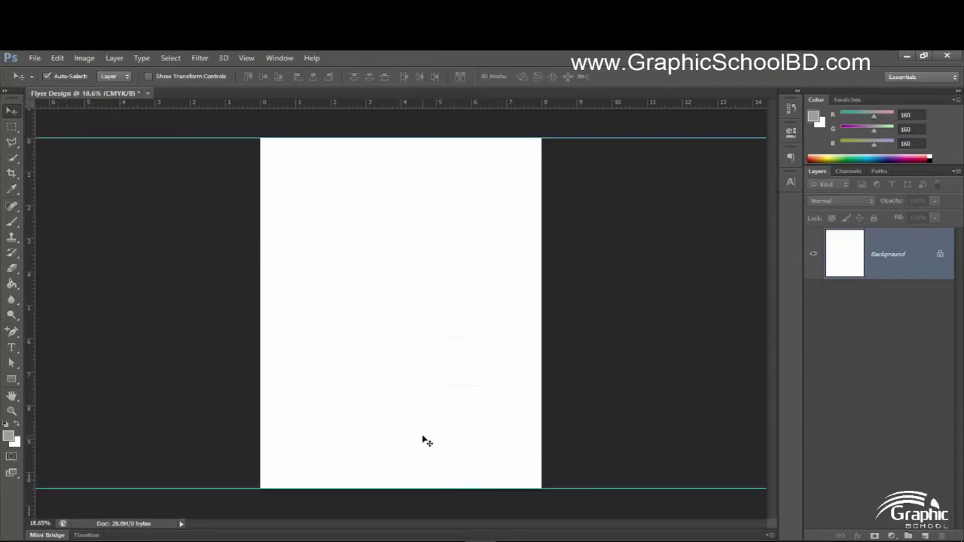
{"action": "mouse_move", "coordinate": [30, 393]}
{"action": "left_mouse_down"}
{"action": "mouse_move", "coordinate": [284, 405]}
{"action": "mouse_move", "coordinate": [260, 406]}
{"action": "left_mouse_up"}
{"action": "left_click_drag", "start_coordinate": [30, 379], "coordinate": [541, 362]}
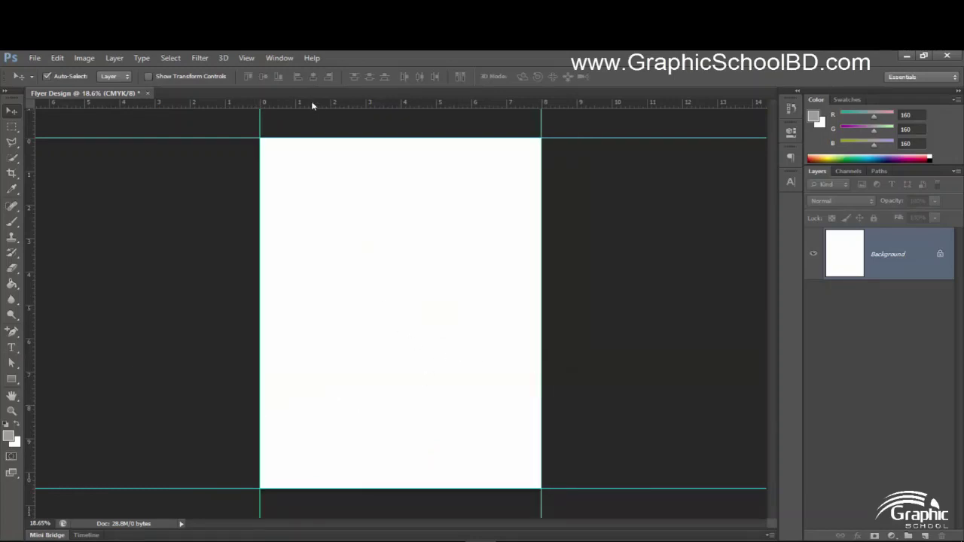
{"action": "key", "text": "ctrl+r"}
{"action": "key", "text": "ctrl+r"}
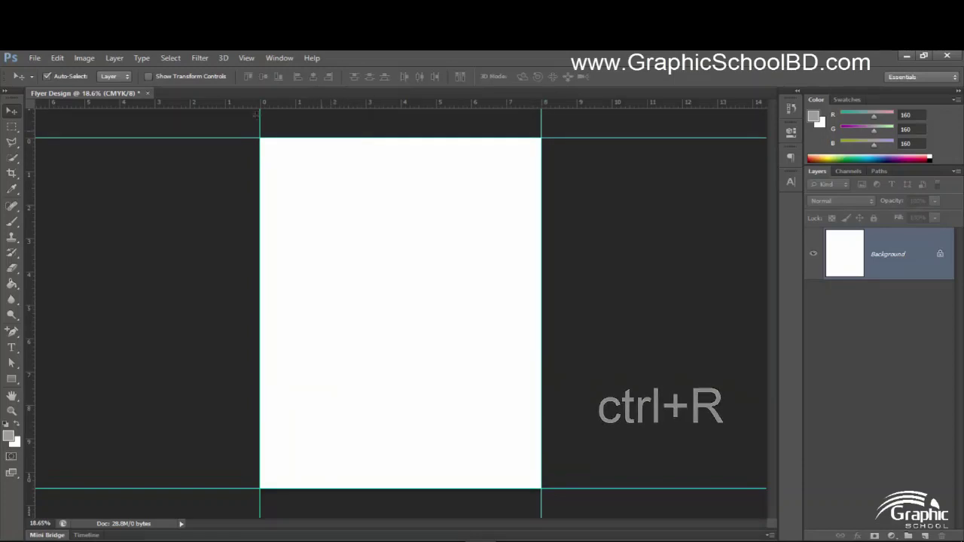
{"action": "mouse_move", "coordinate": [320, 104]}
{"action": "left_mouse_down"}
{"action": "mouse_move", "coordinate": [331, 287]}
{"action": "mouse_move", "coordinate": [361, 58]}
{"action": "left_mouse_up"}
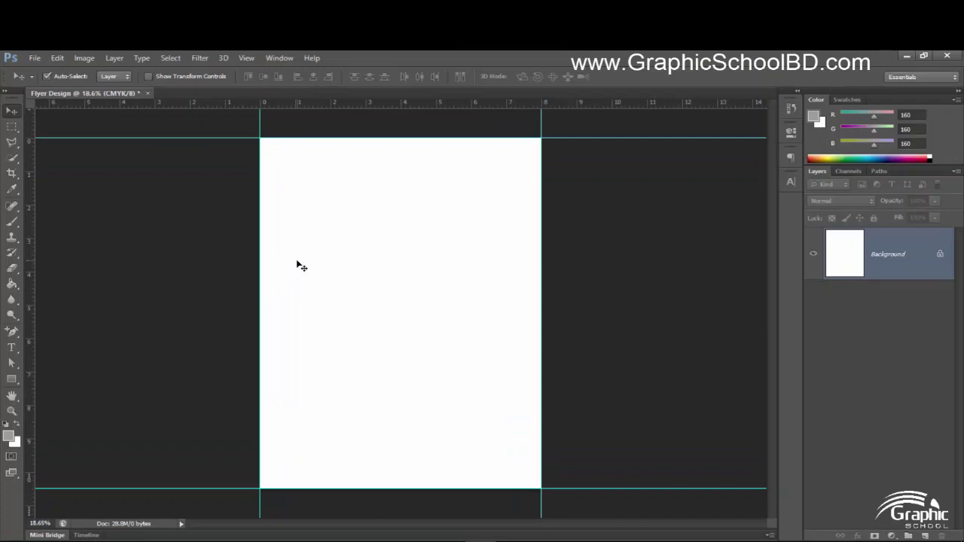
Resize the canvas to 8.5 × 11 inches with Canvas Size
{"action": "left_click", "coordinate": [60, 56]}
{"action": "left_click", "coordinate": [63, 55]}
{"action": "left_click", "coordinate": [106, 155]}
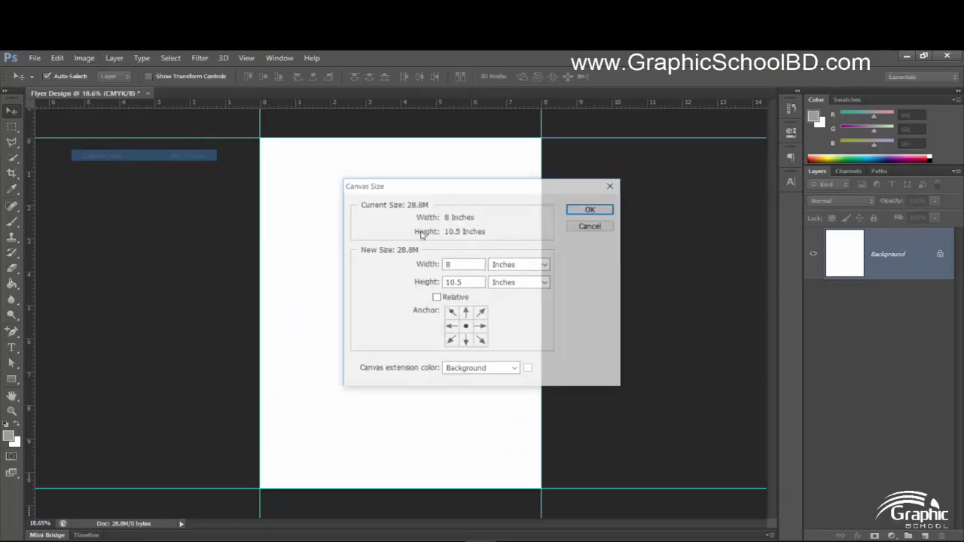
{"action": "left_click", "coordinate": [477, 260]}
{"action": "type", "text": ".5"}
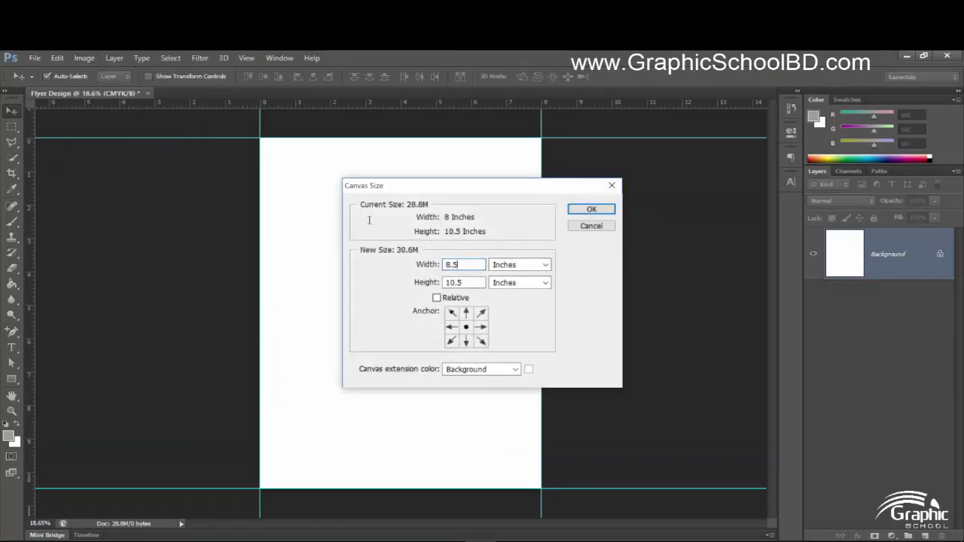
{"action": "key", "text": "Tab"}
{"action": "type", "text": "11"}
{"action": "left_click", "coordinate": [591, 211]}
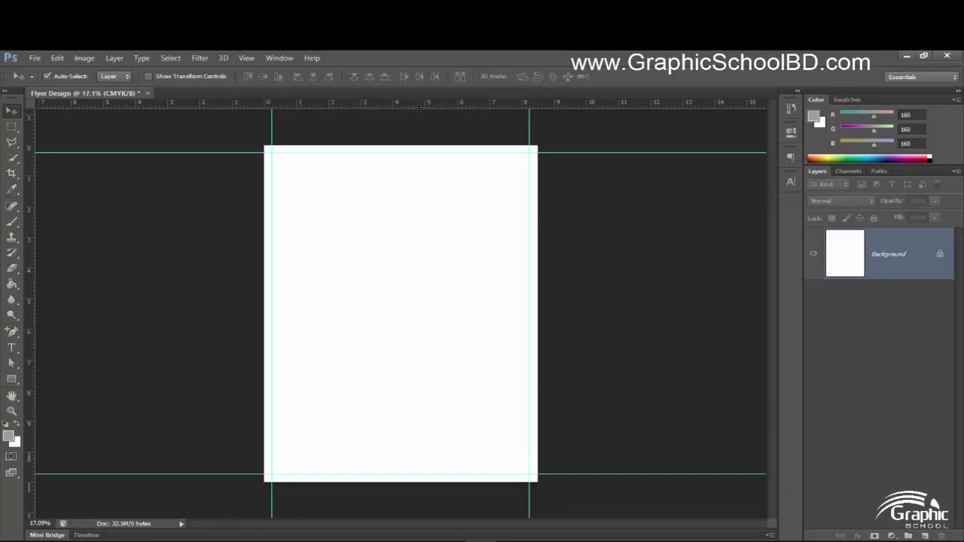
Add guides along the enlarged canvas's top, bottom, left and right edges
{"action": "left_click_drag", "start_coordinate": [419, 109], "coordinate": [419, 128]}
{"action": "left_click_drag", "start_coordinate": [338, 104], "coordinate": [430, 473]}
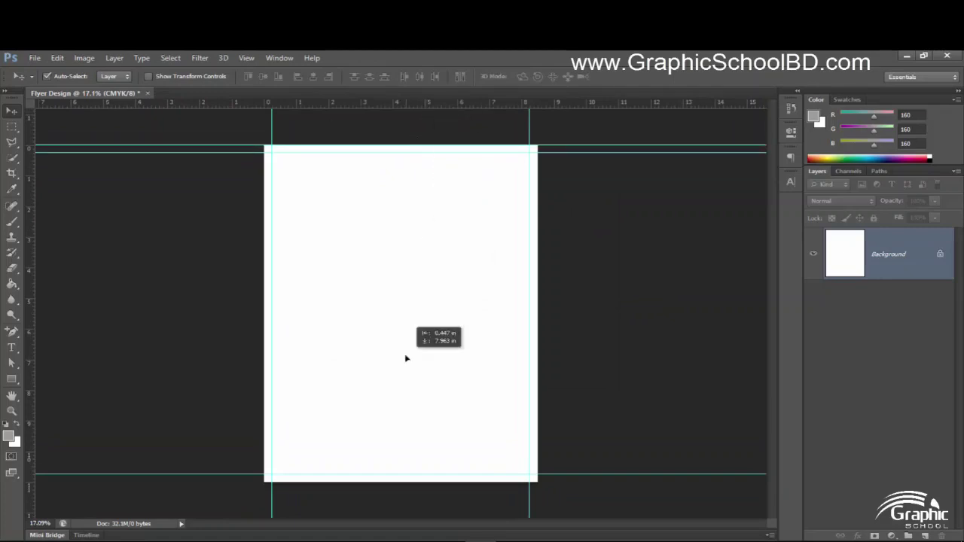
{"action": "left_click_drag", "start_coordinate": [373, 106], "coordinate": [421, 481]}
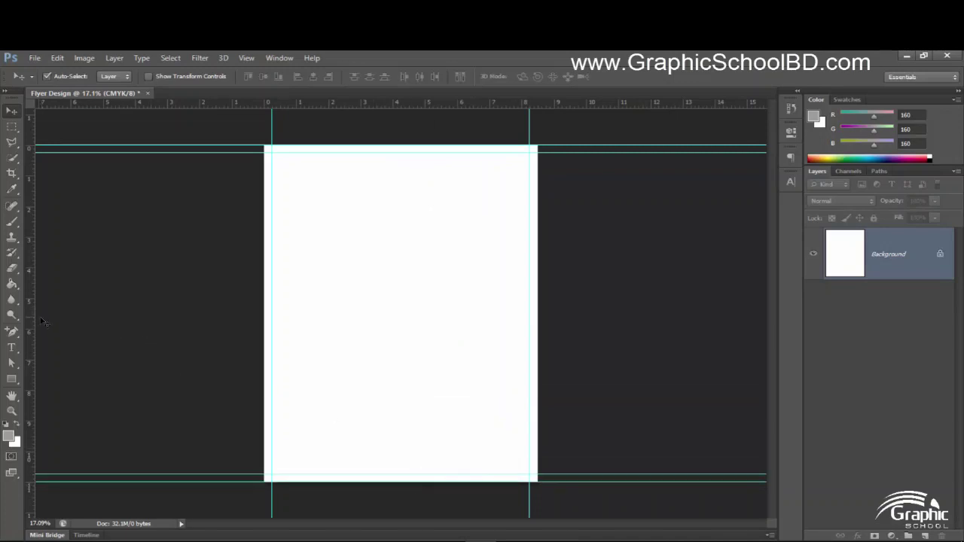
{"action": "left_click_drag", "start_coordinate": [30, 322], "coordinate": [264, 348]}
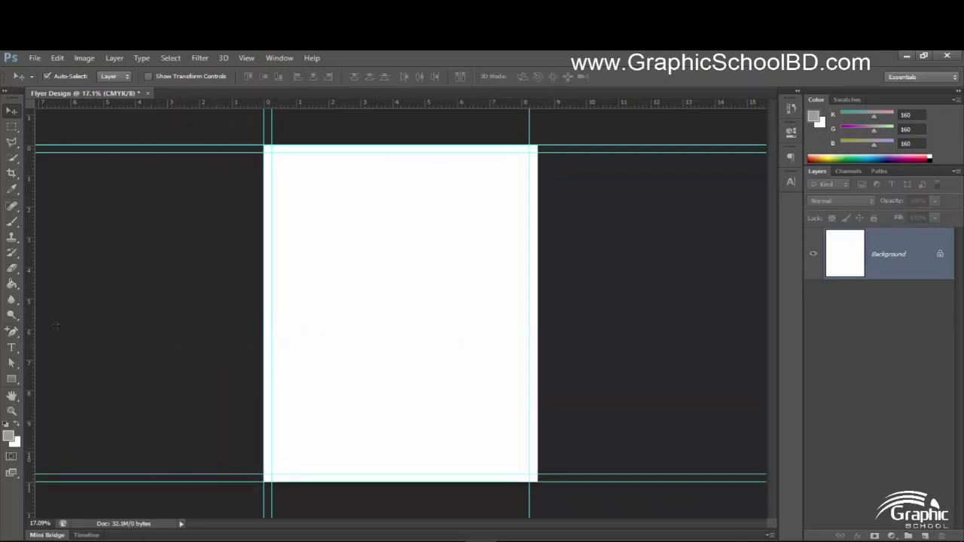
{"action": "mouse_move", "coordinate": [28, 326]}
{"action": "left_mouse_down"}
{"action": "mouse_move", "coordinate": [615, 331]}
{"action": "mouse_move", "coordinate": [529, 349]}
{"action": "mouse_move", "coordinate": [536, 336]}
{"action": "left_mouse_up"}
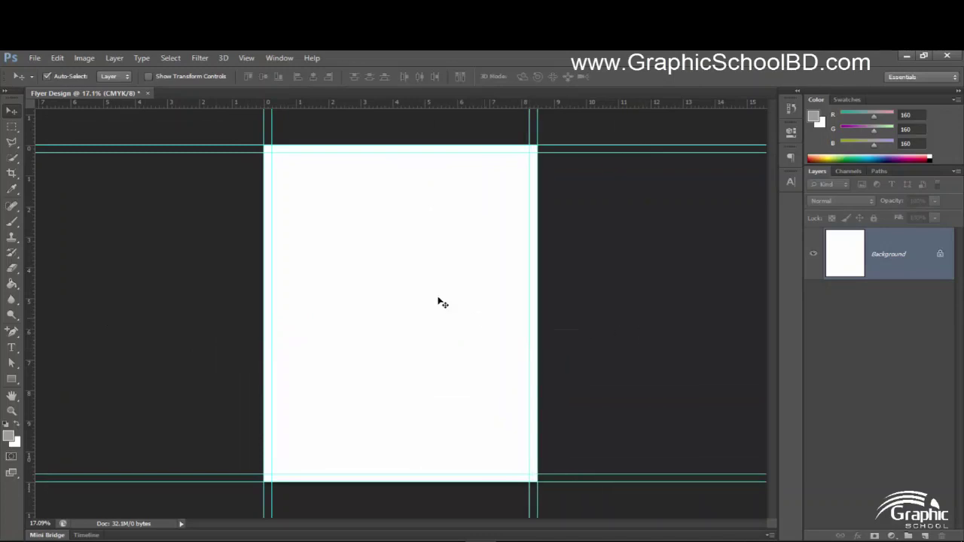
{"action": "scroll", "coordinate": [419, 292], "scroll_direction": "up", "scroll_amount": 1}
{"action": "scroll", "coordinate": [420, 293], "scroll_direction": "down", "scroll_amount": 2}
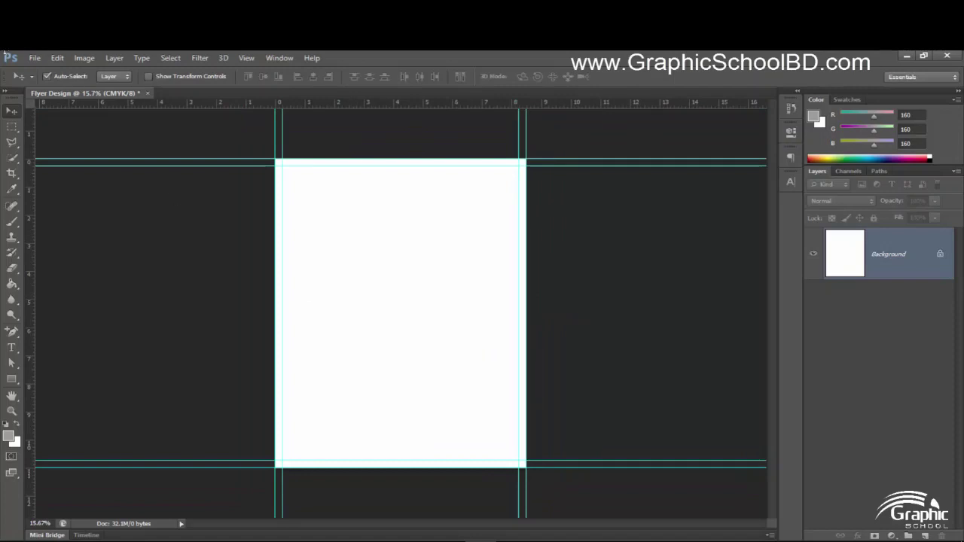
Open Canvas Size and edit the width, dismissing an invalid-entry warning
{"action": "left_click", "coordinate": [85, 58]}
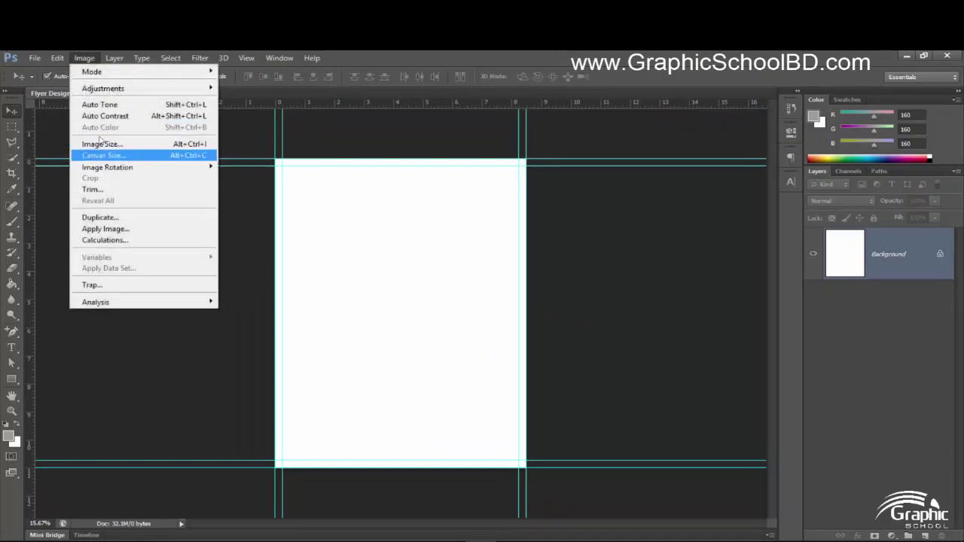
{"action": "left_click", "coordinate": [104, 155]}
{"action": "left_click", "coordinate": [466, 265]}
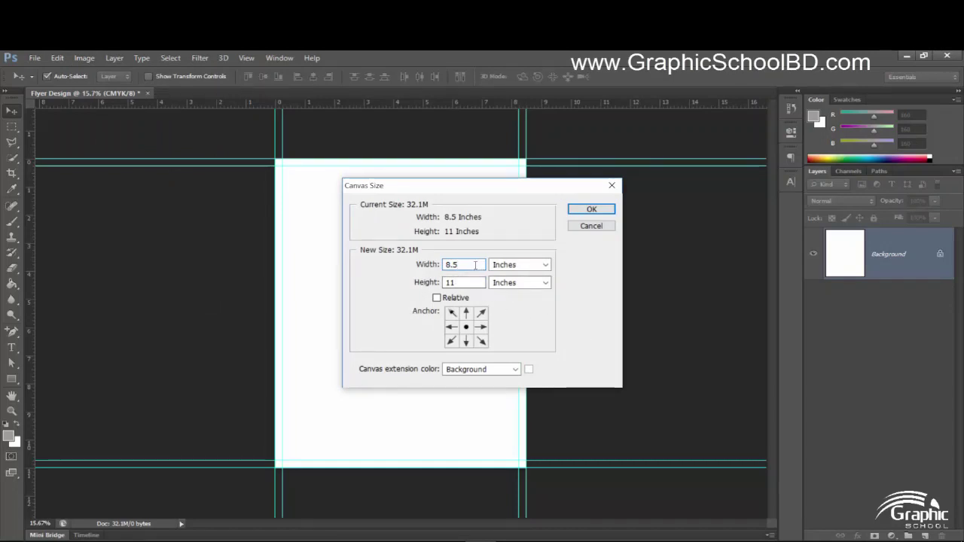
{"action": "key", "text": "BackSpace"}
{"action": "type", "text": "75"}
{"action": "key", "text": "BackSpace"}
{"action": "key", "text": "BackSpace"}
{"action": "key", "text": "BackSpace"}
{"action": "key", "text": "BackSpace"}
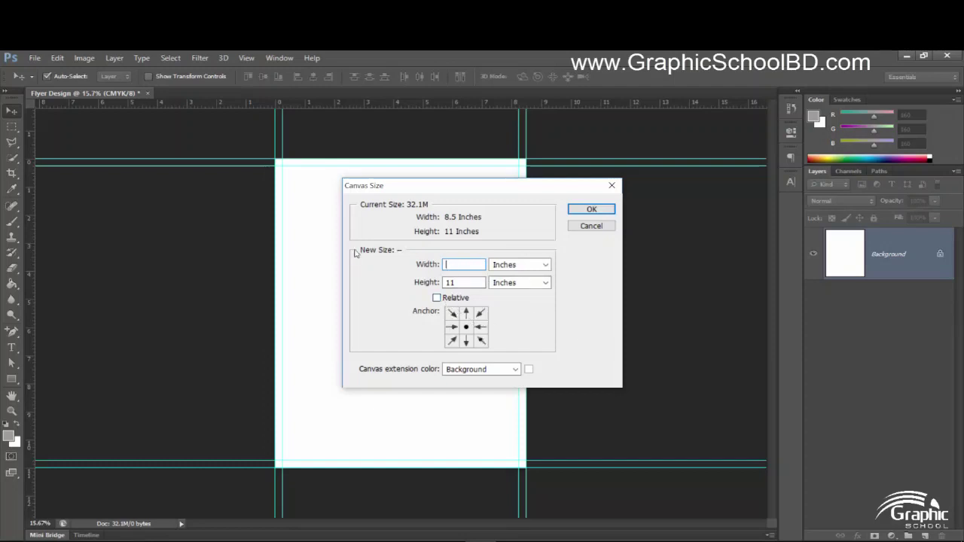
{"action": "left_click", "coordinate": [356, 253]}
{"action": "left_click", "coordinate": [490, 248]}
{"action": "type", "text": ".25"}
With Relative ticked, add 0.25 inch to both width and height
{"action": "left_click", "coordinate": [438, 297]}
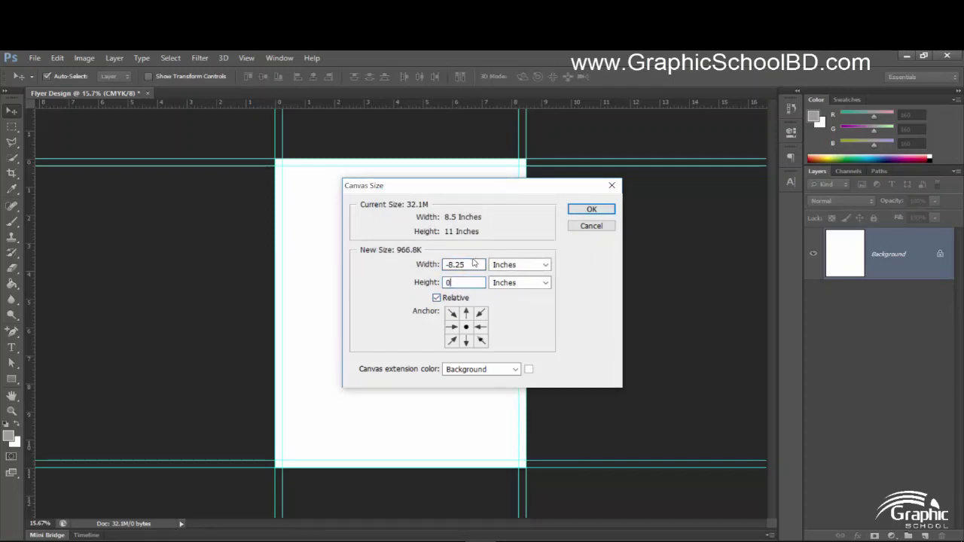
{"action": "left_click_drag", "start_coordinate": [480, 264], "coordinate": [446, 264]}
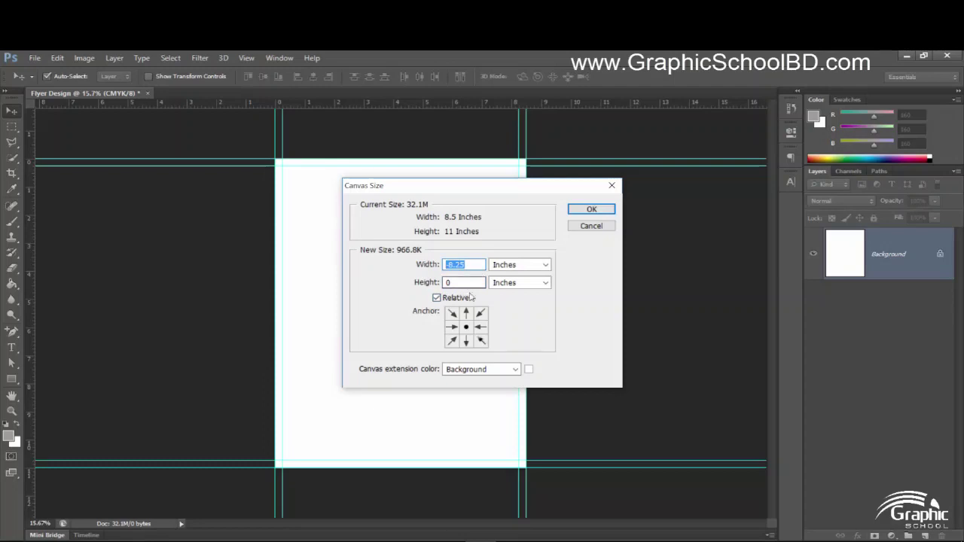
{"action": "type", "text": ".25"}
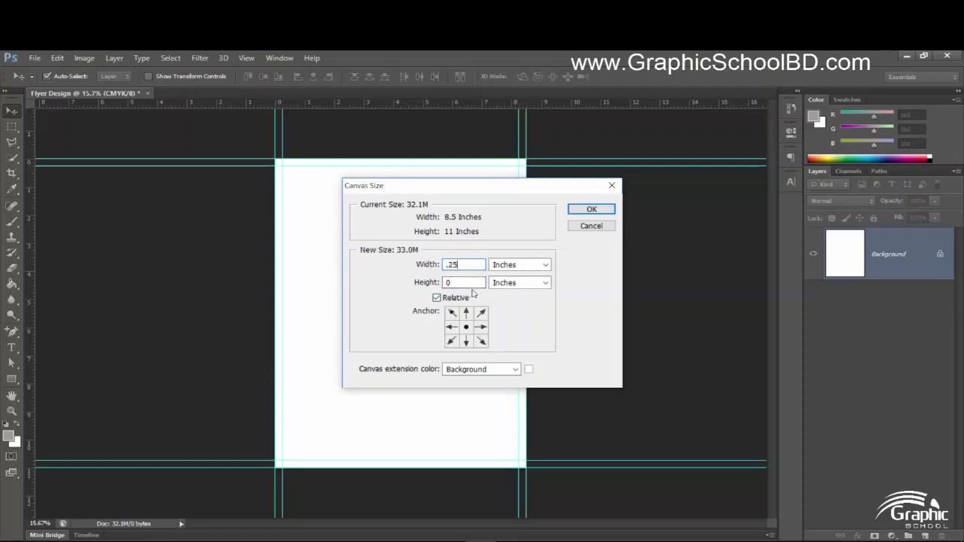
{"action": "left_click", "coordinate": [459, 281]}
{"action": "type", "text": "5"}
{"action": "left_click", "coordinate": [591, 209]}
{"action": "scroll", "coordinate": [274, 153], "scroll_direction": "up", "scroll_amount": 3}
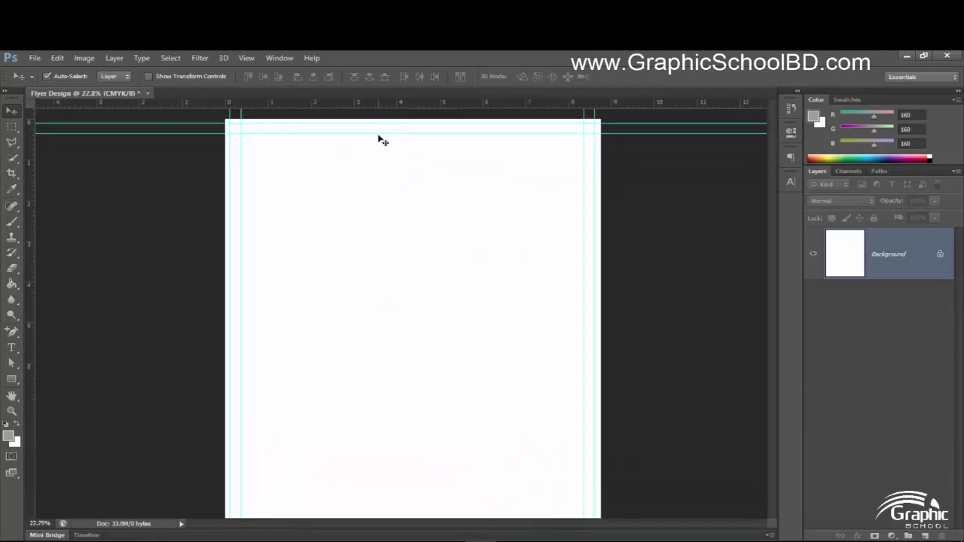
{"action": "scroll", "coordinate": [226, 186], "scroll_direction": "up", "scroll_amount": 3}
{"action": "mouse_move", "coordinate": [233, 303]}
{"action": "left_mouse_down"}
{"action": "mouse_move", "coordinate": [314, 372]}
{"action": "mouse_move", "coordinate": [332, 449]}
{"action": "mouse_move", "coordinate": [458, 415]}
{"action": "left_mouse_up"}
{"action": "key", "text": "ctrl+0"}
{"action": "scroll", "coordinate": [409, 236], "scroll_direction": "down", "scroll_amount": 1}
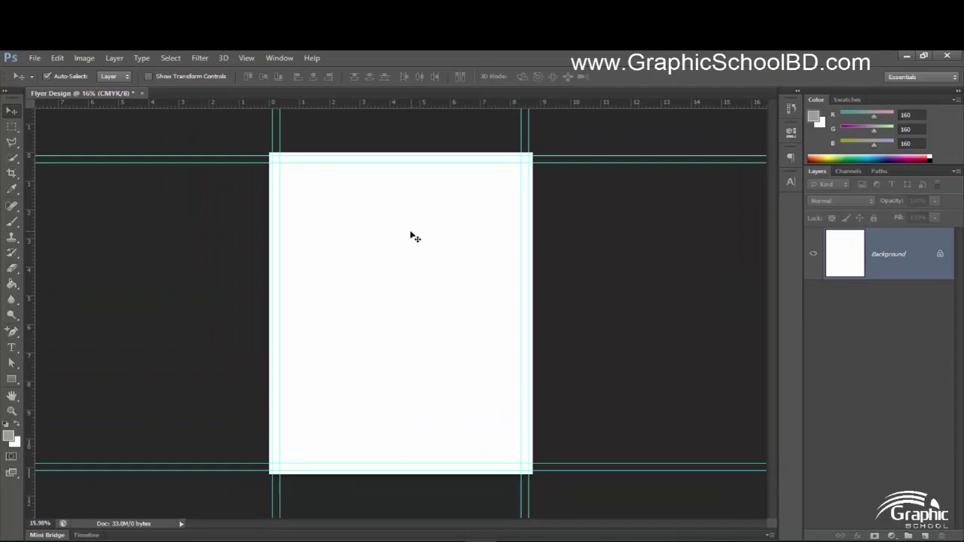
{"action": "mouse_move", "coordinate": [373, 103]}
{"action": "left_mouse_down"}
{"action": "mouse_move", "coordinate": [369, 150]}
{"action": "mouse_move", "coordinate": [295, 140]}
{"action": "left_mouse_up"}
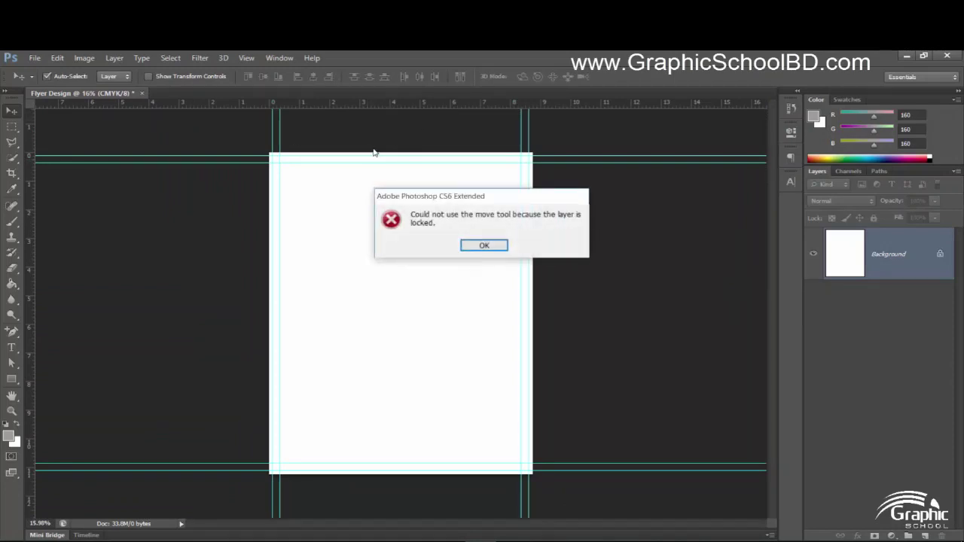
{"action": "left_click", "coordinate": [484, 245]}
{"action": "scroll", "coordinate": [576, 384], "scroll_direction": "up", "scroll_amount": 2}
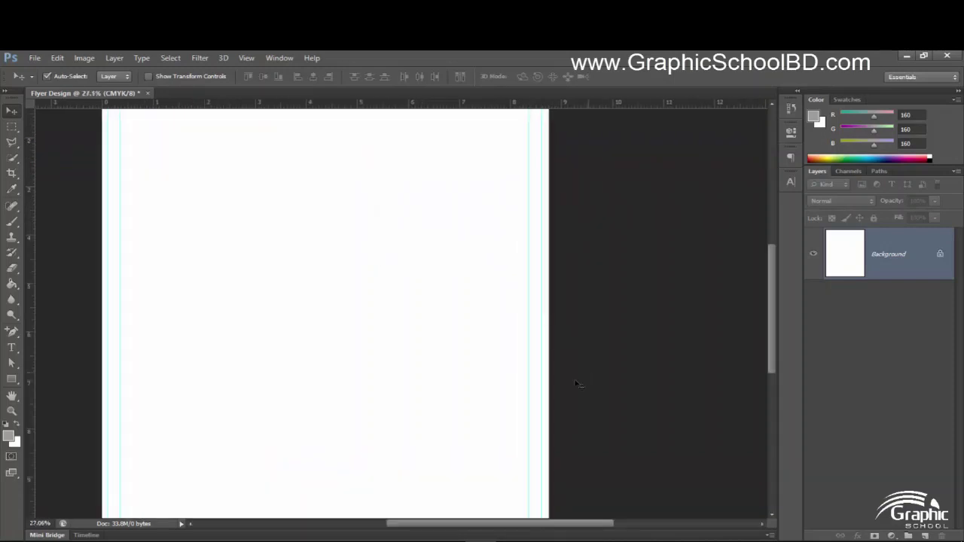
{"action": "scroll", "coordinate": [505, 378], "scroll_direction": "down", "scroll_amount": 2}
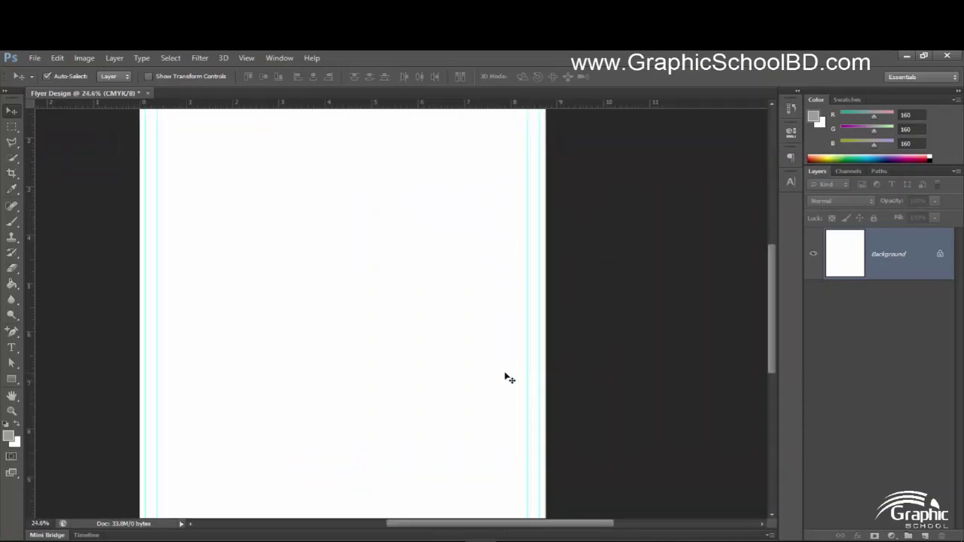
{"action": "scroll", "coordinate": [497, 370], "scroll_direction": "down", "scroll_amount": 1}
{"action": "scroll", "coordinate": [503, 368], "scroll_direction": "up", "scroll_amount": 1}
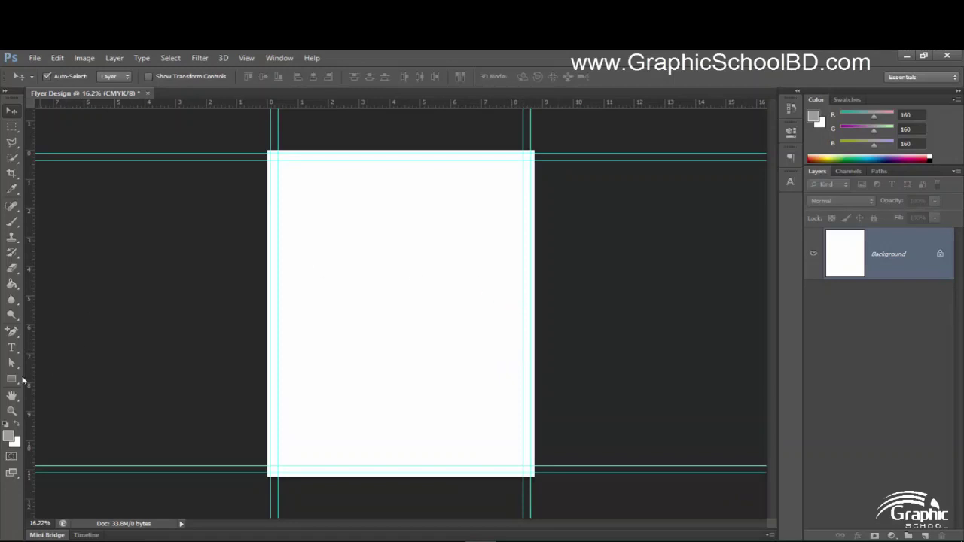
Draw a page-covering rectangle with no stroke and a black fill
{"action": "left_click_drag", "start_coordinate": [11, 379], "coordinate": [66, 376]}
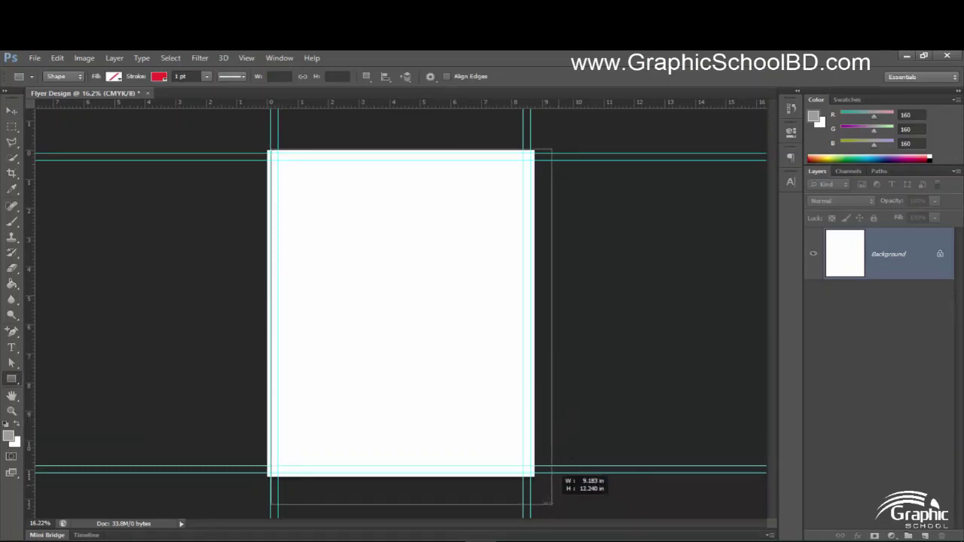
{"action": "left_click_drag", "start_coordinate": [526, 382], "coordinate": [534, 476]}
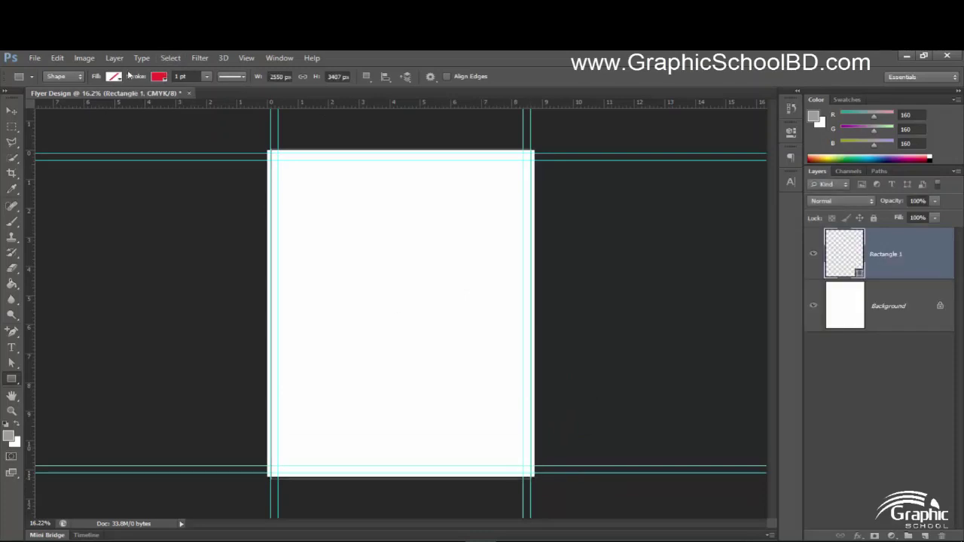
{"action": "left_click", "coordinate": [158, 76]}
{"action": "left_click", "coordinate": [108, 101]}
{"action": "left_click", "coordinate": [94, 77]}
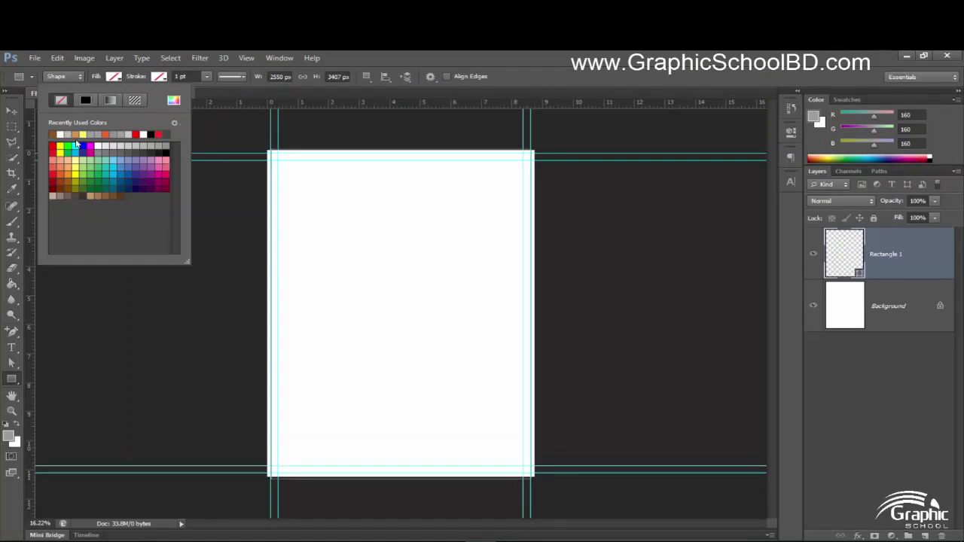
{"action": "left_click", "coordinate": [61, 134]}
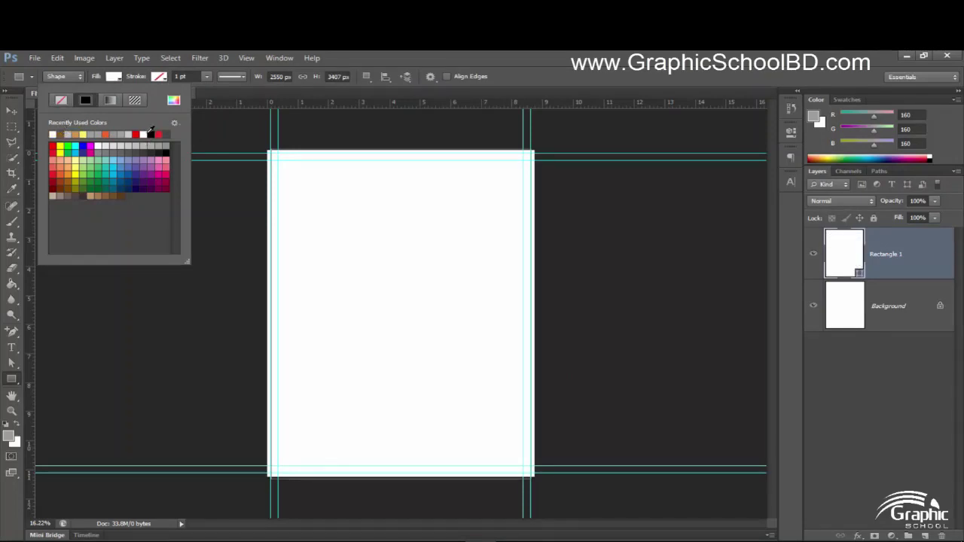
{"action": "left_click", "coordinate": [150, 134]}
Free-transform the black rectangle, stretching its left and right edges to the bleed guides
{"action": "left_click", "coordinate": [306, 282]}
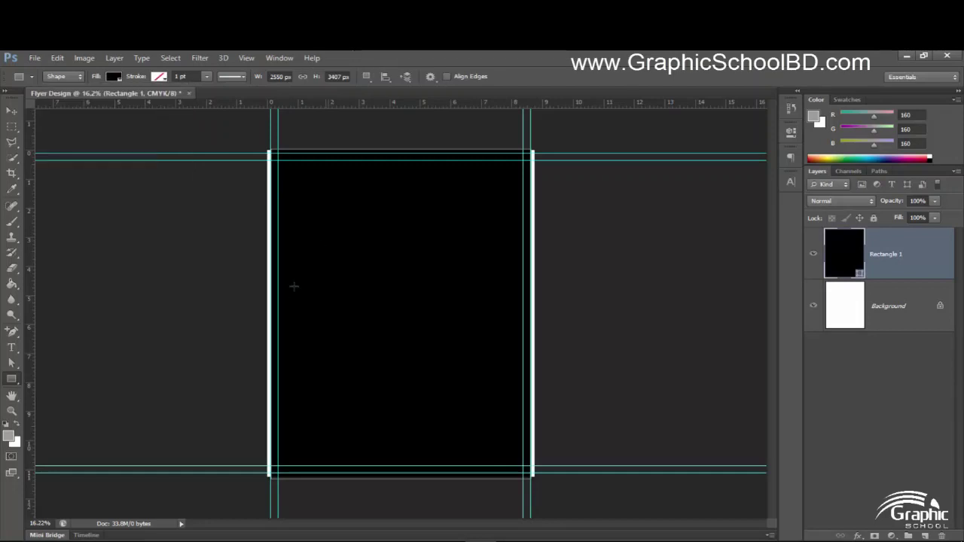
{"action": "key", "text": "v"}
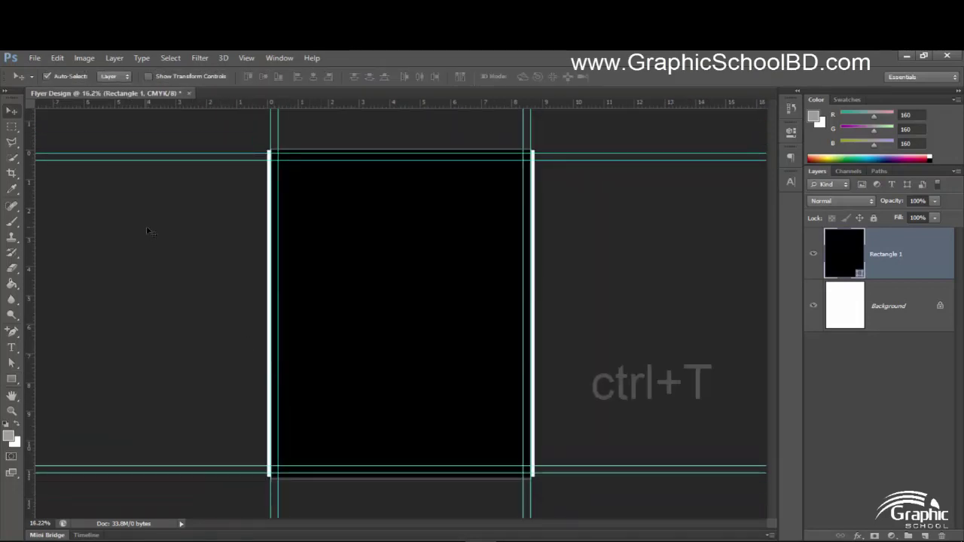
{"action": "key", "text": "ctrl+t"}
{"action": "key", "text": "ctrl+0"}
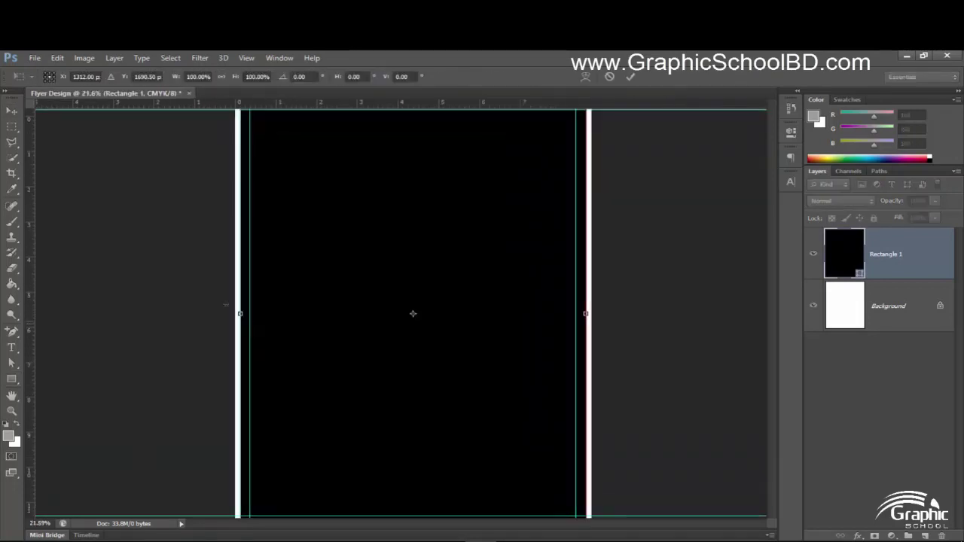
{"action": "scroll", "coordinate": [225, 304], "scroll_direction": "up", "scroll_amount": 3}
{"action": "scroll", "coordinate": [314, 327], "scroll_direction": "up", "scroll_amount": 3}
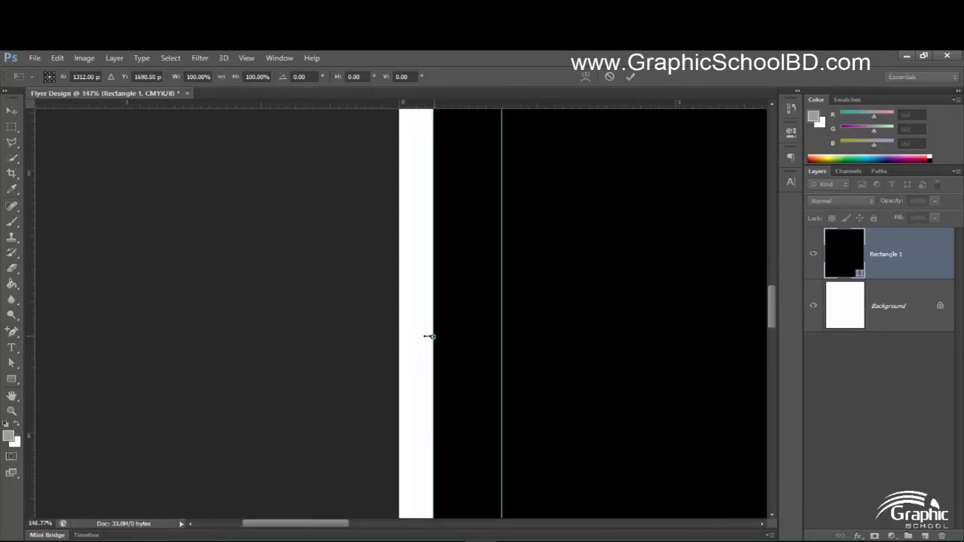
{"action": "left_click_drag", "start_coordinate": [432, 335], "coordinate": [400, 333]}
{"action": "scroll", "coordinate": [648, 387], "scroll_direction": "down", "scroll_amount": 4}
{"action": "scroll", "coordinate": [655, 391], "scroll_direction": "down", "scroll_amount": 3}
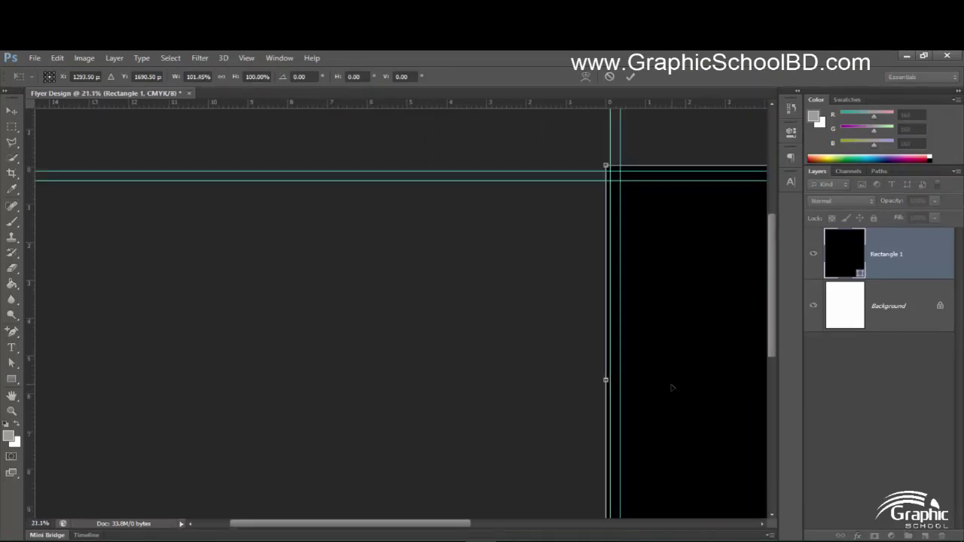
{"action": "left_click_drag", "start_coordinate": [673, 387], "coordinate": [191, 312]}
{"action": "left_click_drag", "start_coordinate": [569, 360], "coordinate": [233, 323]}
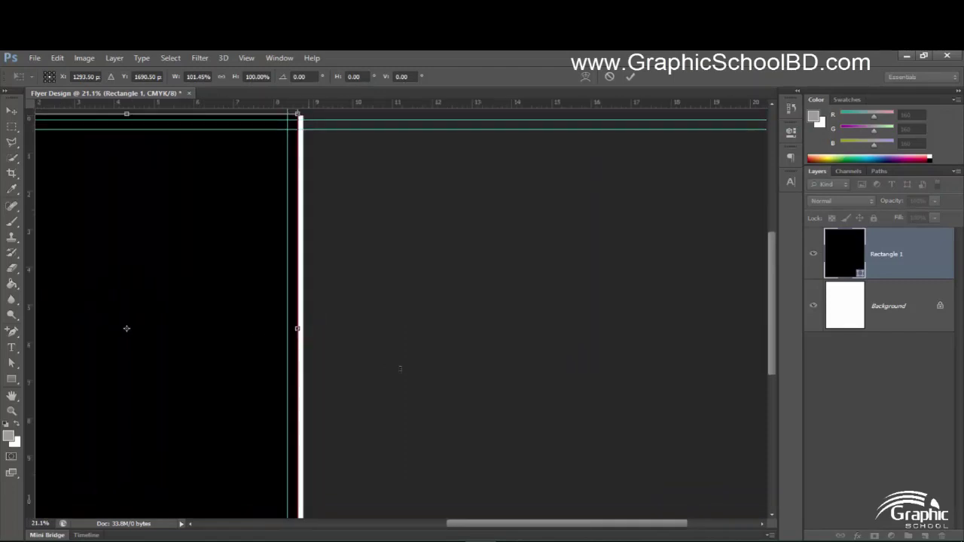
{"action": "scroll", "coordinate": [230, 294], "scroll_direction": "up", "scroll_amount": 3}
{"action": "scroll", "coordinate": [237, 287], "scroll_direction": "up", "scroll_amount": 2}
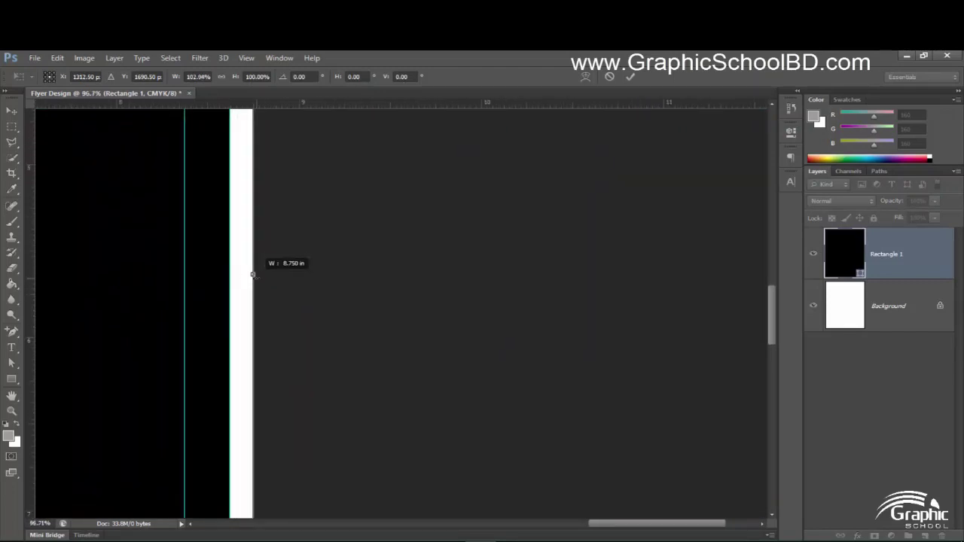
{"action": "left_click_drag", "start_coordinate": [229, 274], "coordinate": [260, 274]}
Pull its bottom and top edges onto the bleed guides and commit the transform
{"action": "scroll", "coordinate": [411, 437], "scroll_direction": "down", "scroll_amount": 5}
{"action": "scroll", "coordinate": [412, 437], "scroll_direction": "up", "scroll_amount": 3}
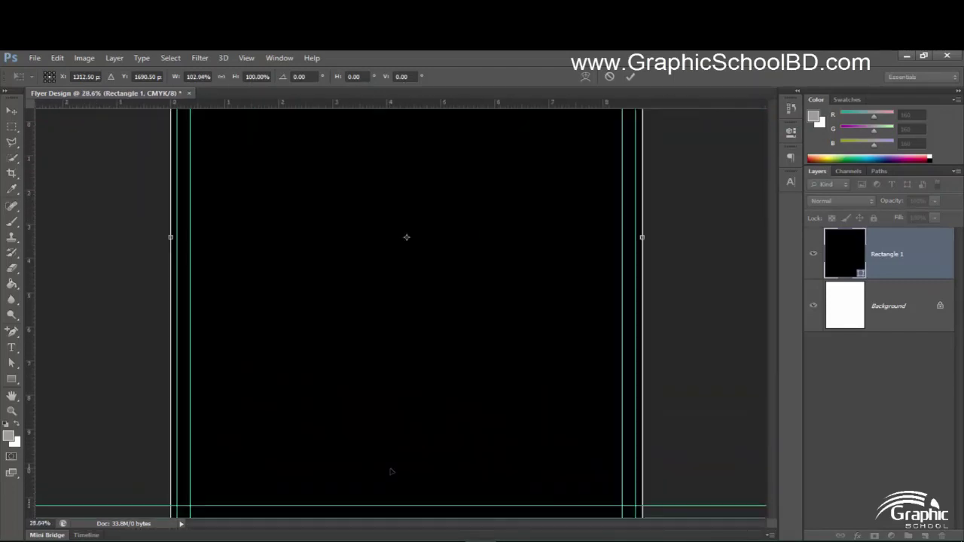
{"action": "scroll", "coordinate": [407, 234], "scroll_direction": "up", "scroll_amount": 2}
{"action": "scroll", "coordinate": [413, 421], "scroll_direction": "down", "scroll_amount": 3}
{"action": "scroll", "coordinate": [321, 218], "scroll_direction": "down", "scroll_amount": 2}
{"action": "scroll", "coordinate": [385, 290], "scroll_direction": "up", "scroll_amount": 3}
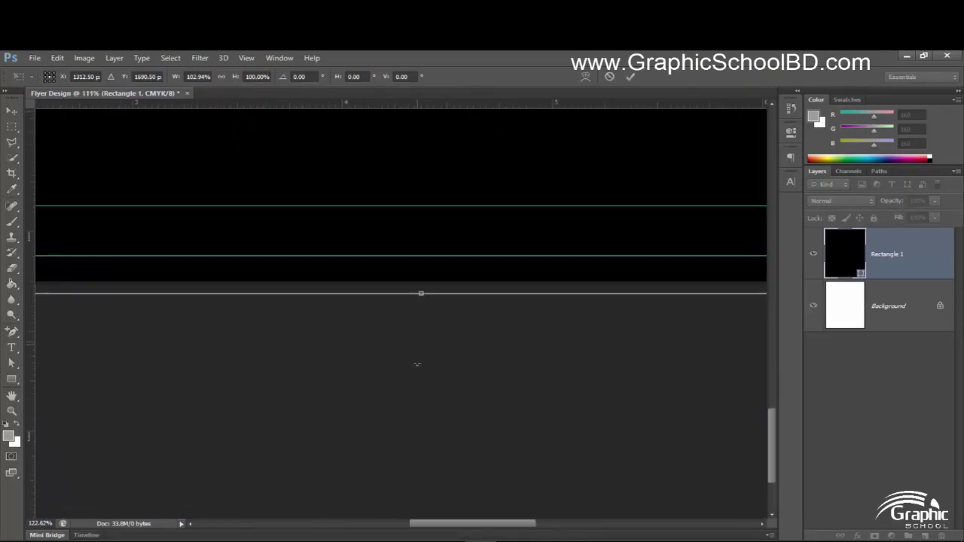
{"action": "scroll", "coordinate": [412, 274], "scroll_direction": "up", "scroll_amount": 2}
{"action": "left_click_drag", "start_coordinate": [412, 275], "coordinate": [410, 248]}
{"action": "key", "text": "ctrl+0"}
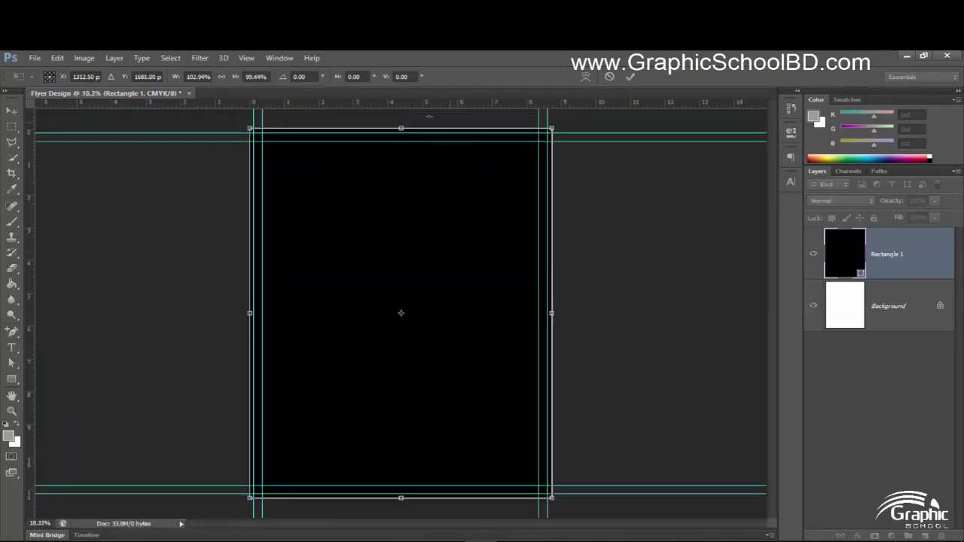
{"action": "scroll", "coordinate": [410, 158], "scroll_direction": "up", "scroll_amount": 2}
{"action": "scroll", "coordinate": [409, 158], "scroll_direction": "up", "scroll_amount": 1}
{"action": "scroll", "coordinate": [410, 158], "scroll_direction": "up", "scroll_amount": 2}
{"action": "scroll", "coordinate": [409, 158], "scroll_direction": "up", "scroll_amount": 2}
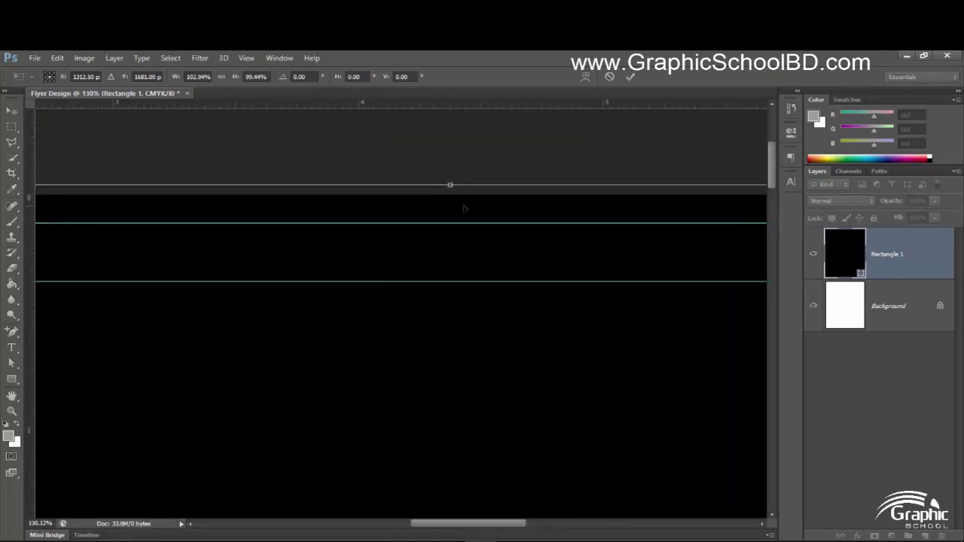
{"action": "scroll", "coordinate": [447, 173], "scroll_direction": "up", "scroll_amount": 2}
{"action": "left_click_drag", "start_coordinate": [435, 162], "coordinate": [435, 188]}
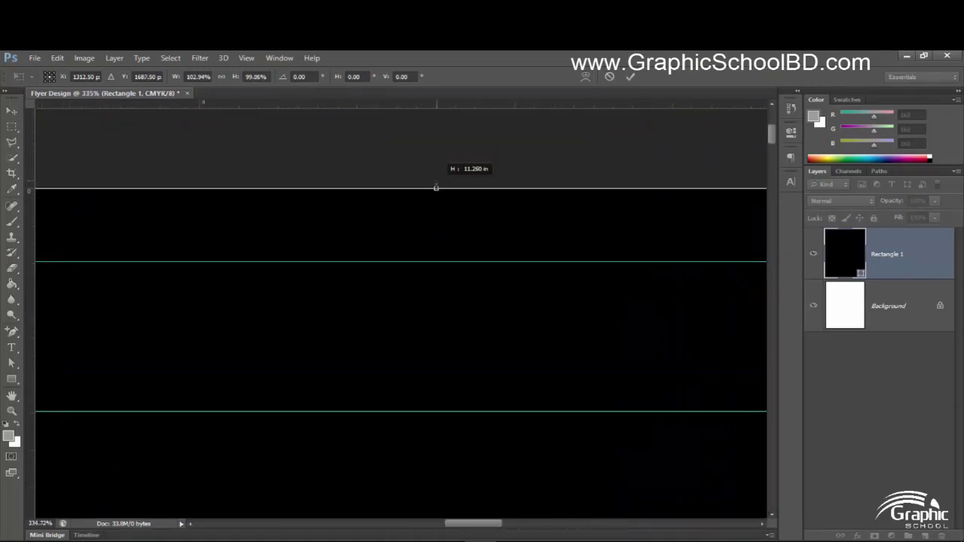
{"action": "scroll", "coordinate": [508, 269], "scroll_direction": "down", "scroll_amount": 2}
{"action": "scroll", "coordinate": [531, 373], "scroll_direction": "down", "scroll_amount": 3}
{"action": "scroll", "coordinate": [531, 373], "scroll_direction": "down", "scroll_amount": 3}
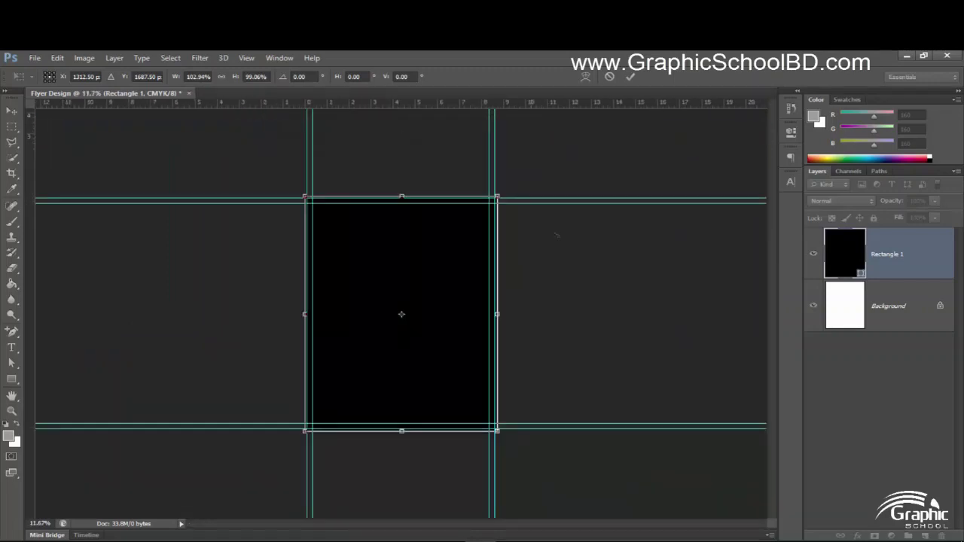
{"action": "left_click", "coordinate": [629, 78]}
Delete the Background layer and change Rectangle 1's fill to white
{"action": "left_click", "coordinate": [872, 306]}
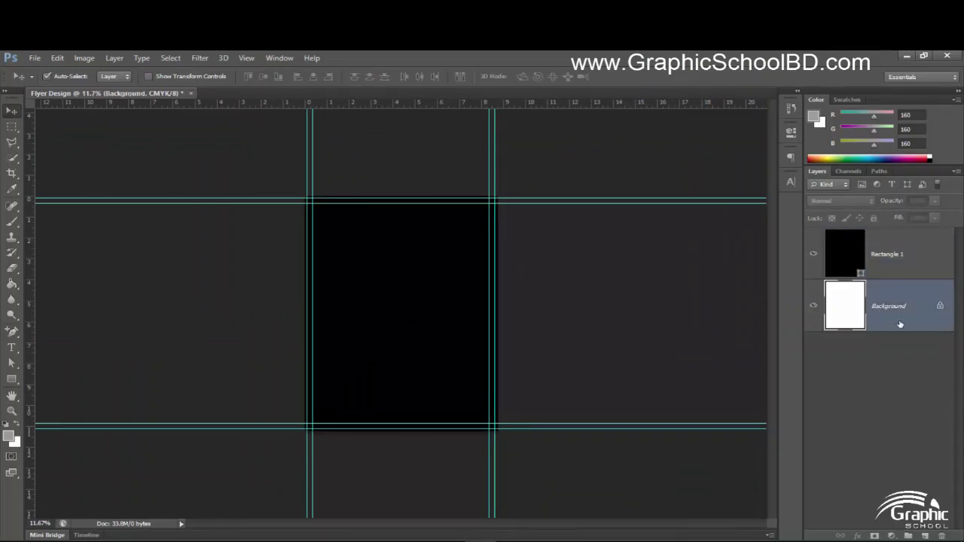
{"action": "mouse_move", "coordinate": [900, 323]}
{"action": "left_mouse_down"}
{"action": "mouse_move", "coordinate": [938, 530]}
{"action": "mouse_move", "coordinate": [925, 534]}
{"action": "left_mouse_up"}
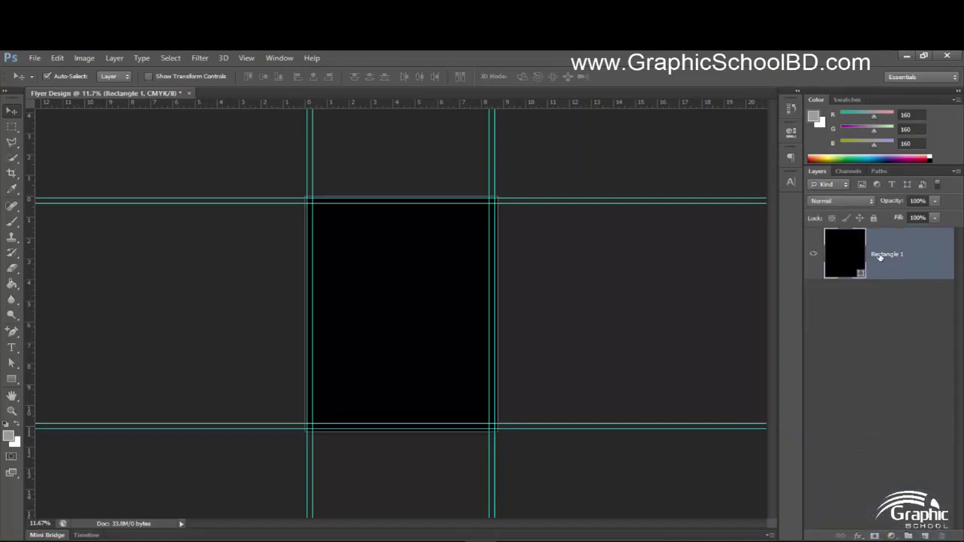
{"action": "double_click", "coordinate": [858, 273]}
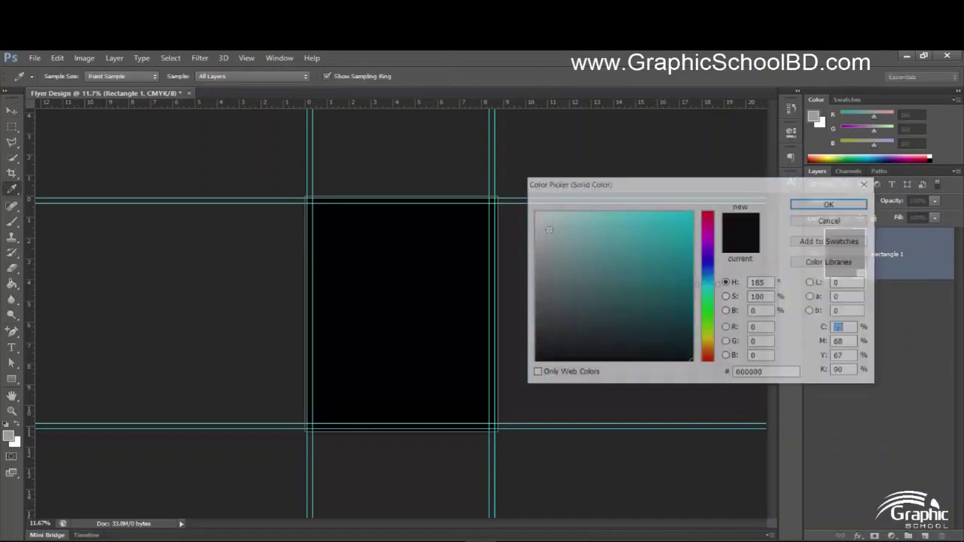
{"action": "left_click_drag", "start_coordinate": [552, 217], "coordinate": [534, 211]}
{"action": "left_click", "coordinate": [828, 204]}
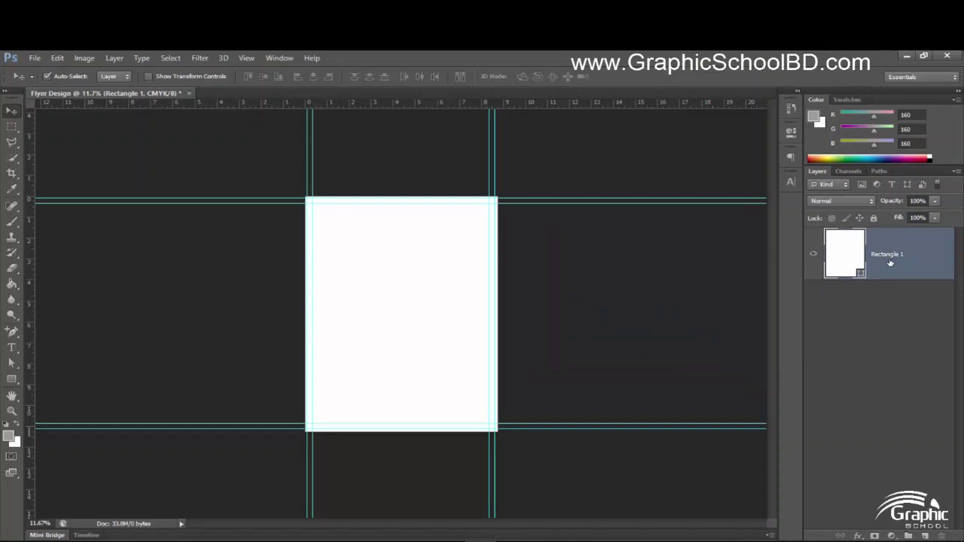
Group Rectangle 1 and rename the group Background
{"action": "key", "text": "ctrl+g"}
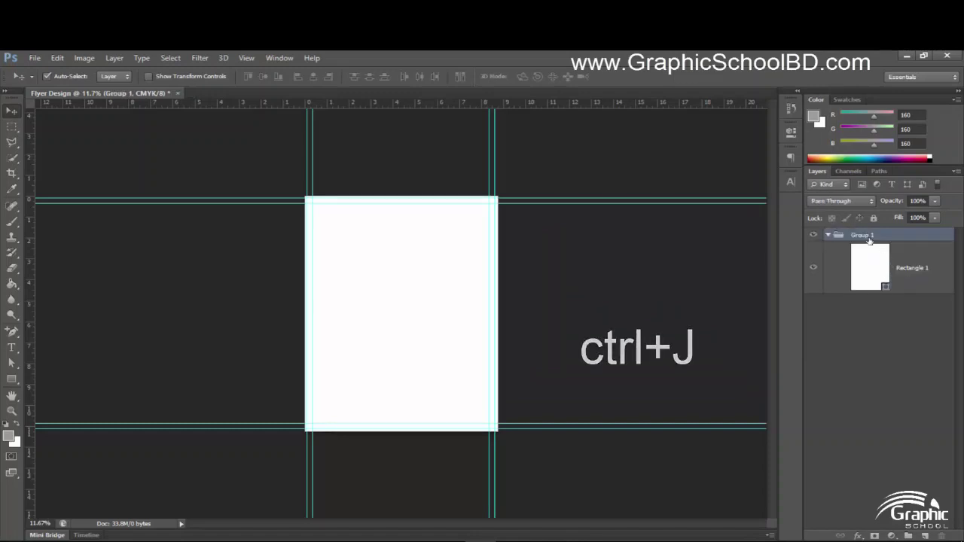
{"action": "double_click", "coordinate": [861, 235]}
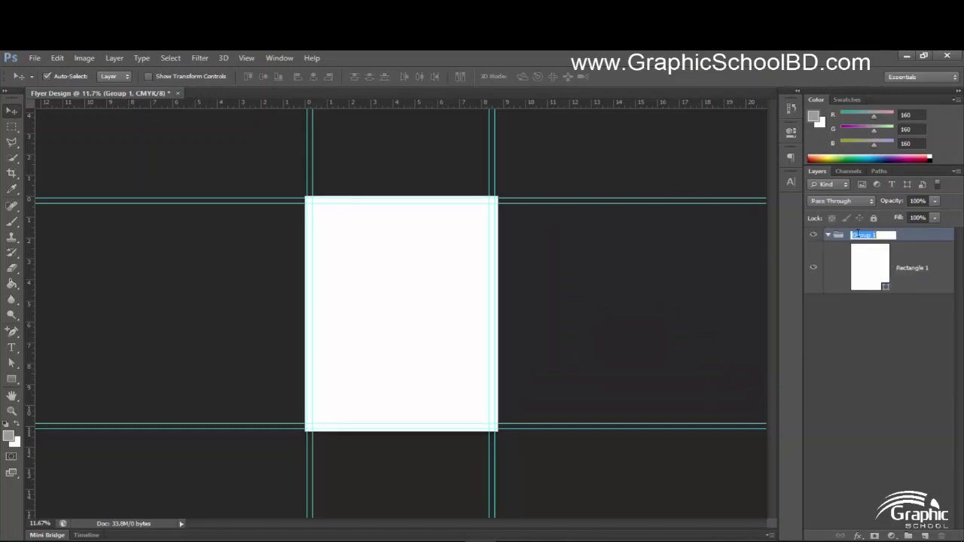
{"action": "type", "text": "Background"}
{"action": "key", "text": "Return"}
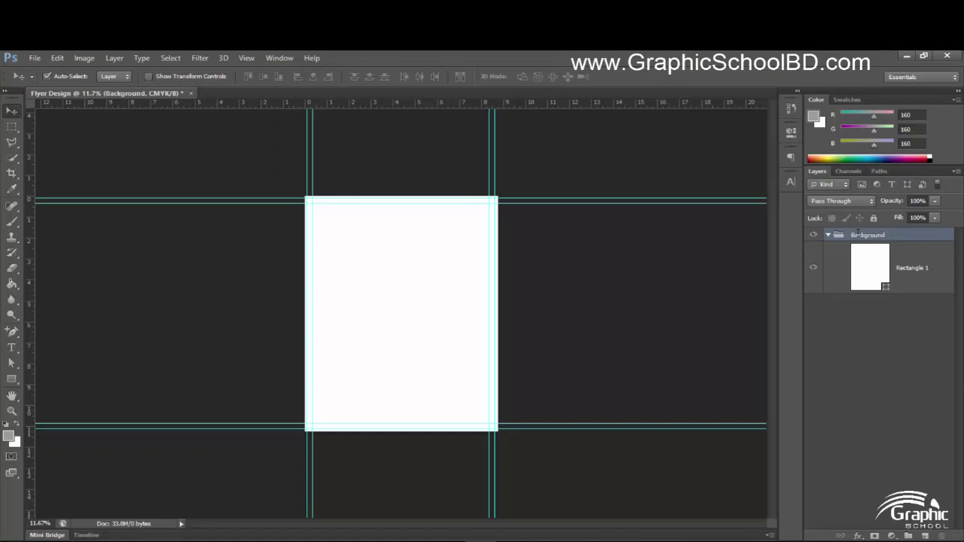
Duplicate Rectangle 1 and move the copy above the collapsed Background group
{"action": "left_click", "coordinate": [888, 269]}
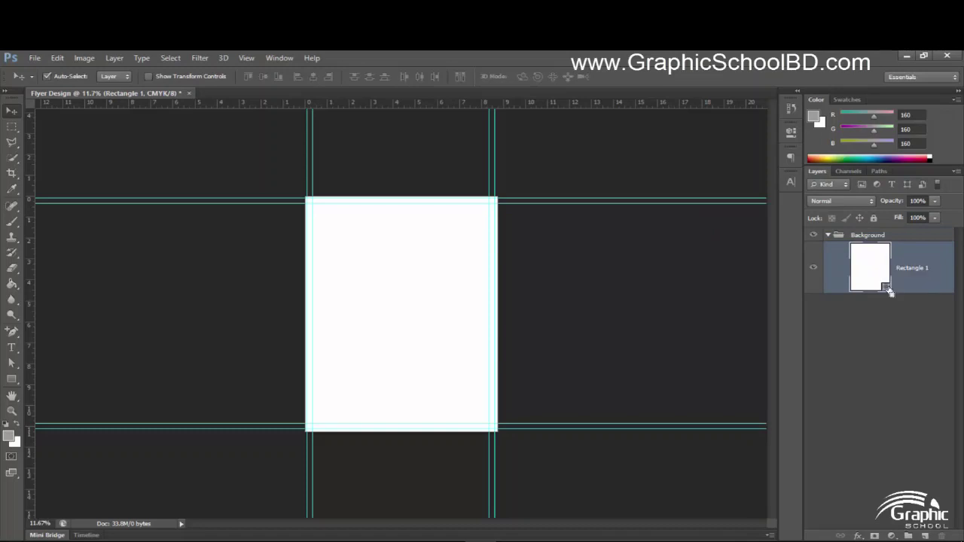
{"action": "key", "text": "ctrl+j"}
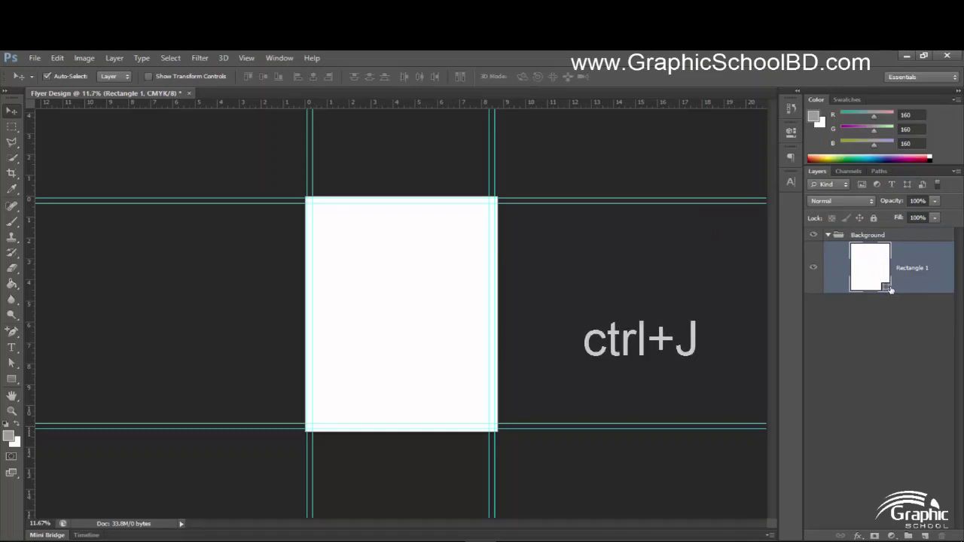
{"action": "mouse_move", "coordinate": [891, 292]}
{"action": "left_mouse_down"}
{"action": "mouse_move", "coordinate": [889, 238]}
{"action": "mouse_move", "coordinate": [873, 230]}
{"action": "left_mouse_up"}
{"action": "left_click", "coordinate": [828, 287]}
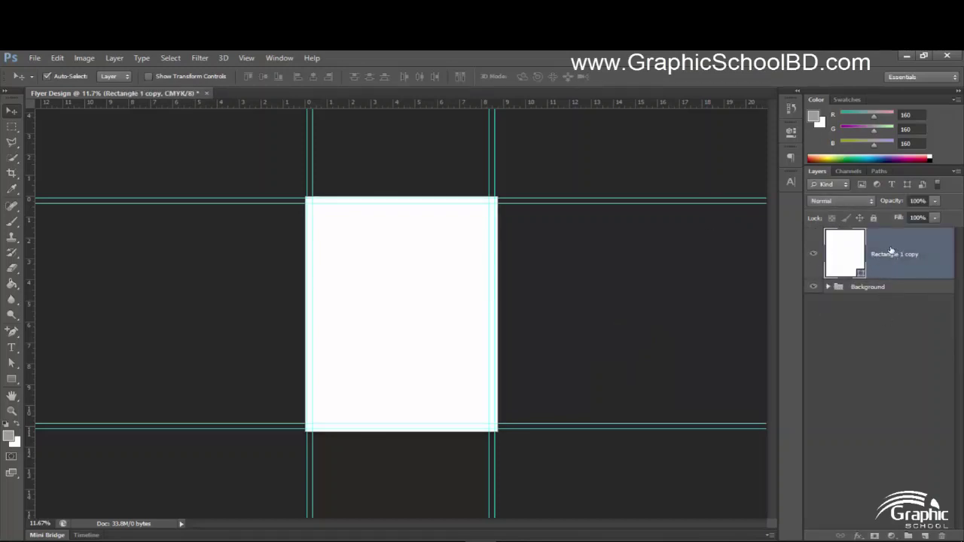
{"action": "scroll", "coordinate": [482, 239], "scroll_direction": "up", "scroll_amount": 1}
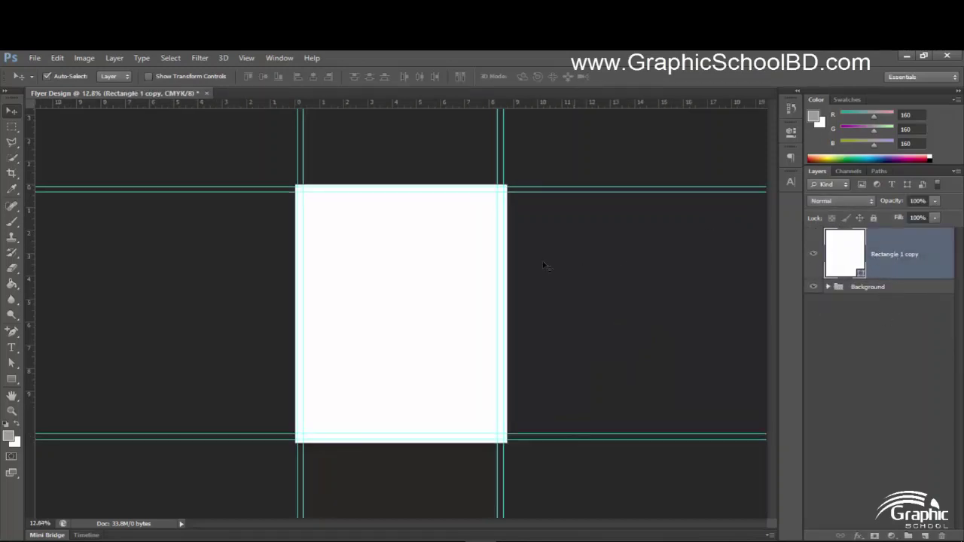
Turn Rectangle 1 copy into an outline with no fill and a red stroke
{"action": "double_click", "coordinate": [853, 281]}
{"action": "left_click", "coordinate": [692, 216]}
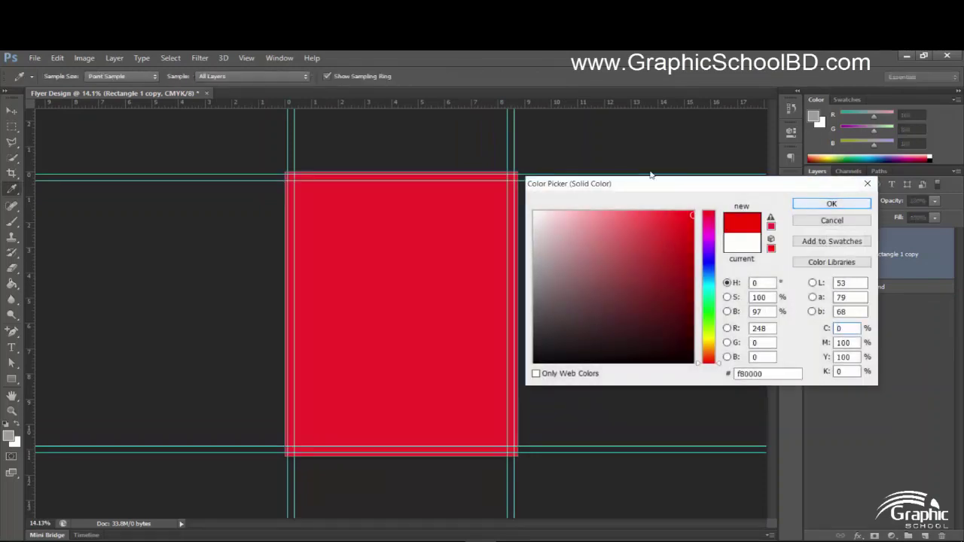
{"action": "key", "text": "Return"}
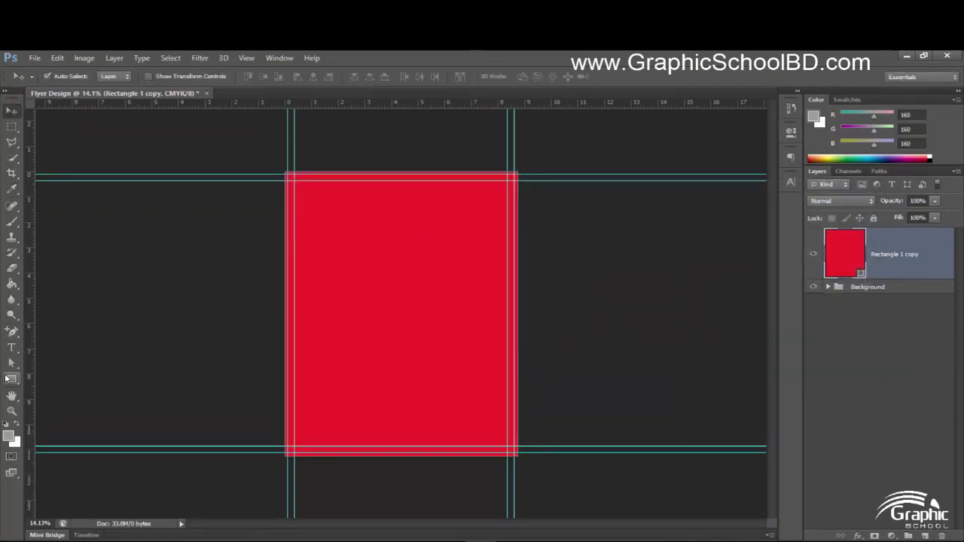
{"action": "left_click", "coordinate": [9, 379]}
{"action": "left_click", "coordinate": [98, 77]}
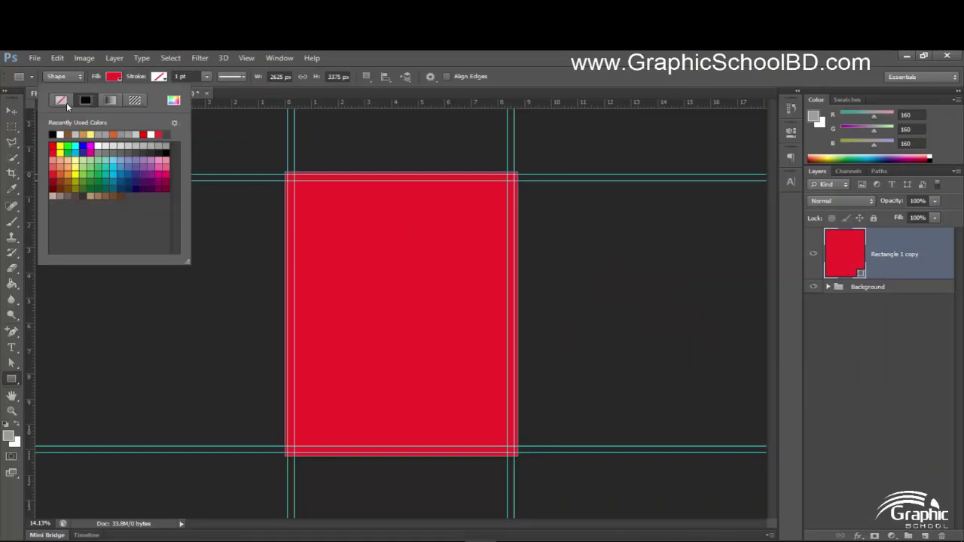
{"action": "left_click", "coordinate": [62, 101]}
{"action": "left_click", "coordinate": [159, 77]}
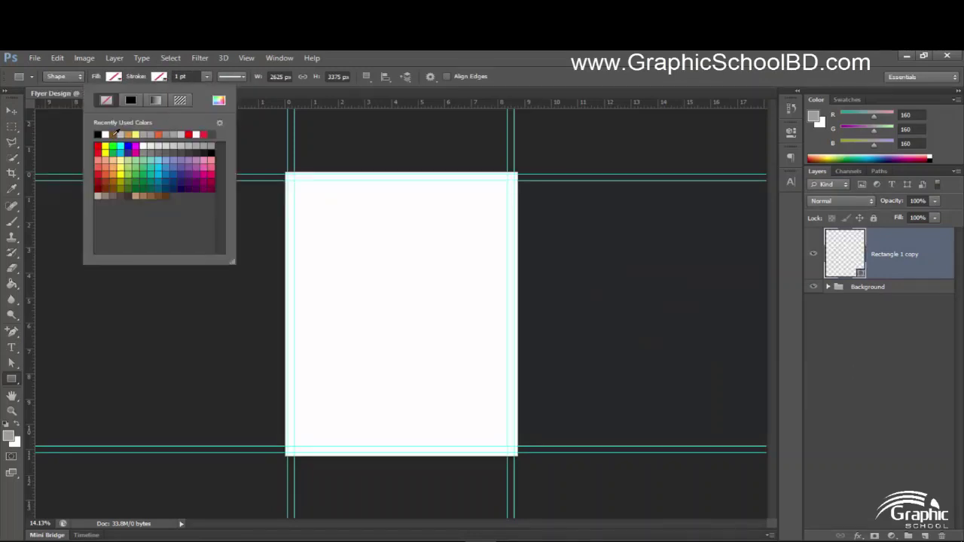
{"action": "left_click", "coordinate": [98, 146]}
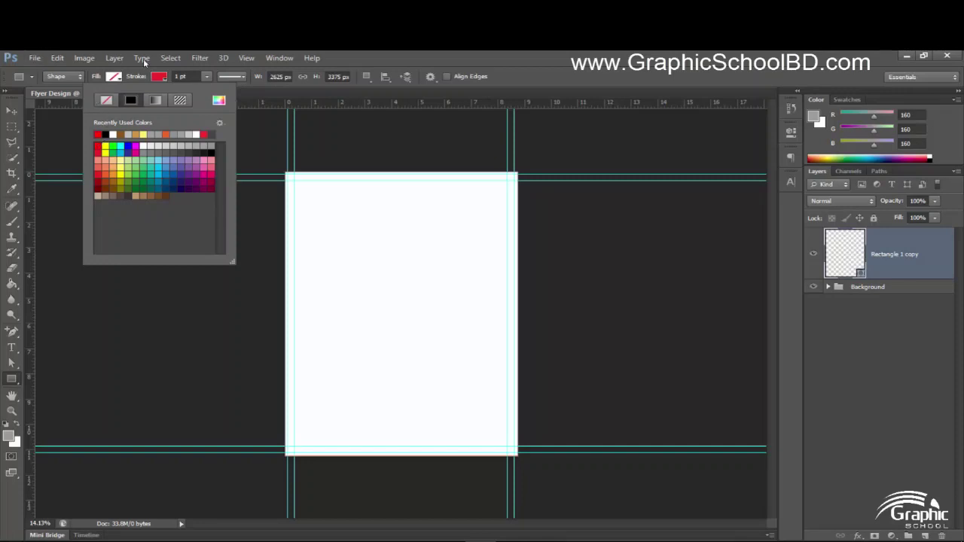
Set the red rectangle outline to 9 pt and zoom in to check the corner
{"action": "key", "text": "Escape"}
{"action": "left_click", "coordinate": [149, 78]}
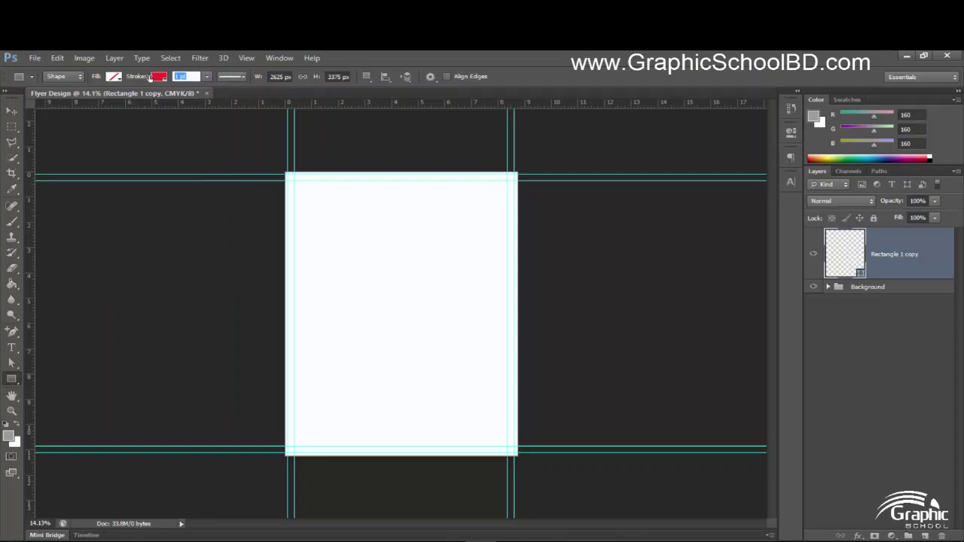
{"action": "type", "text": "9"}
{"action": "key", "text": "Return"}
{"action": "scroll", "coordinate": [280, 133], "scroll_direction": "up", "scroll_amount": 2}
{"action": "scroll", "coordinate": [280, 133], "scroll_direction": "up", "scroll_amount": 3}
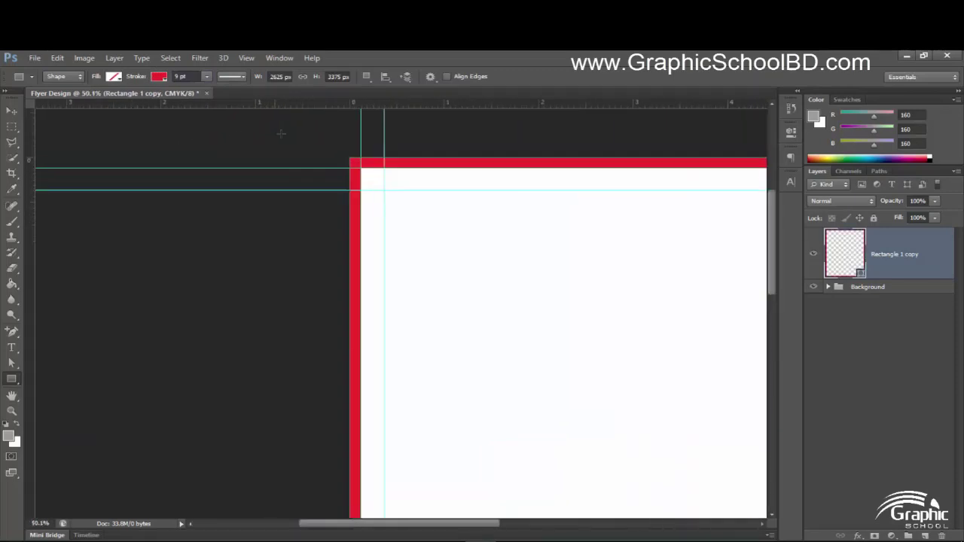
{"action": "scroll", "coordinate": [402, 198], "scroll_direction": "up", "scroll_amount": 2}
{"action": "scroll", "coordinate": [393, 204], "scroll_direction": "up", "scroll_amount": 2}
{"action": "scroll", "coordinate": [344, 202], "scroll_direction": "up", "scroll_amount": 2}
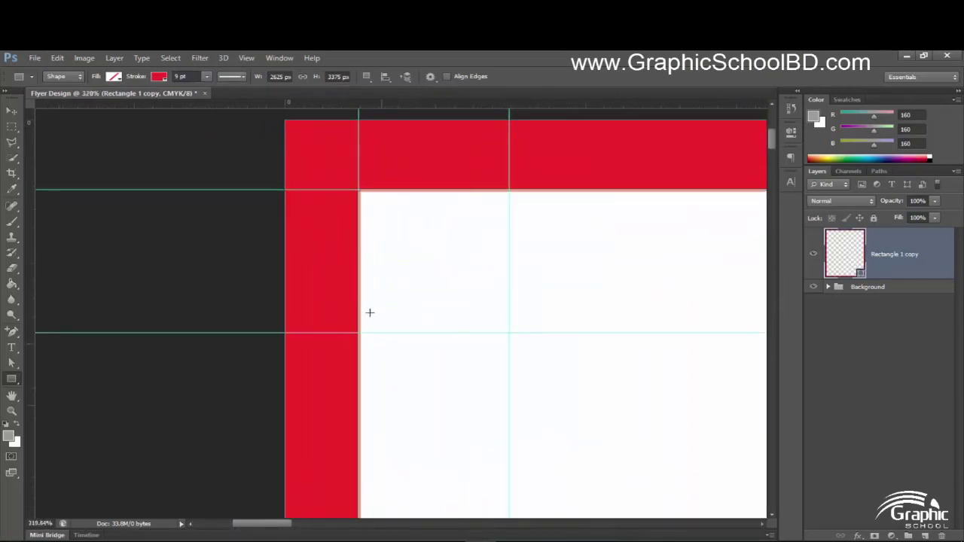
{"action": "scroll", "coordinate": [432, 263], "scroll_direction": "down", "scroll_amount": 3}
{"action": "scroll", "coordinate": [432, 262], "scroll_direction": "down", "scroll_amount": 3}
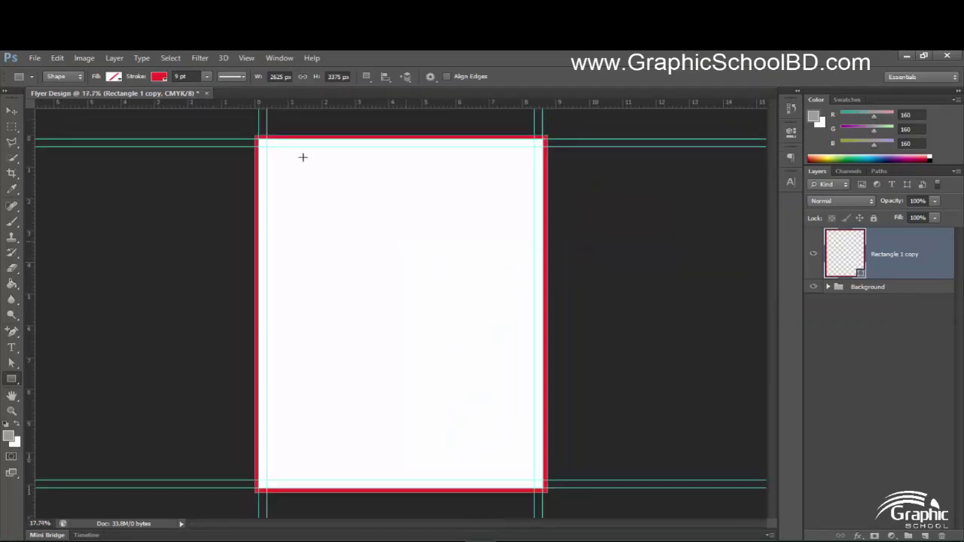
{"action": "left_click", "coordinate": [7, 112]}
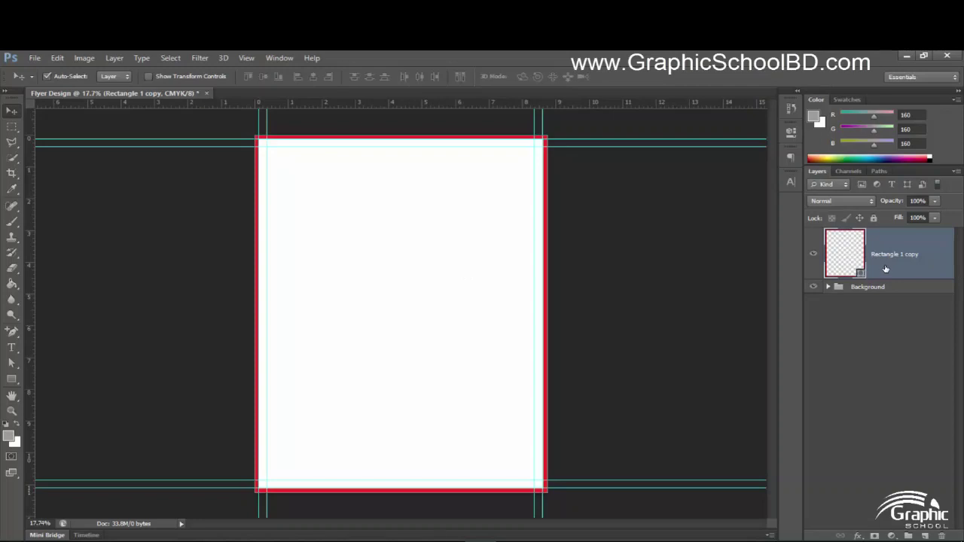
Group the red outline layer into a collapsed group named Bleed
{"action": "key", "text": "ctrl+g"}
{"action": "double_click", "coordinate": [862, 235]}
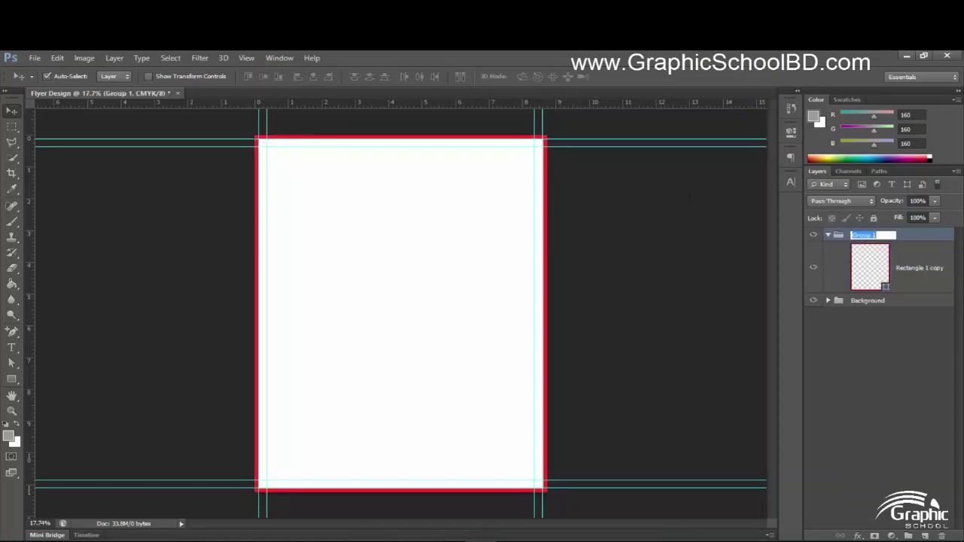
{"action": "type", "text": "Bleed"}
{"action": "key", "text": "Return"}
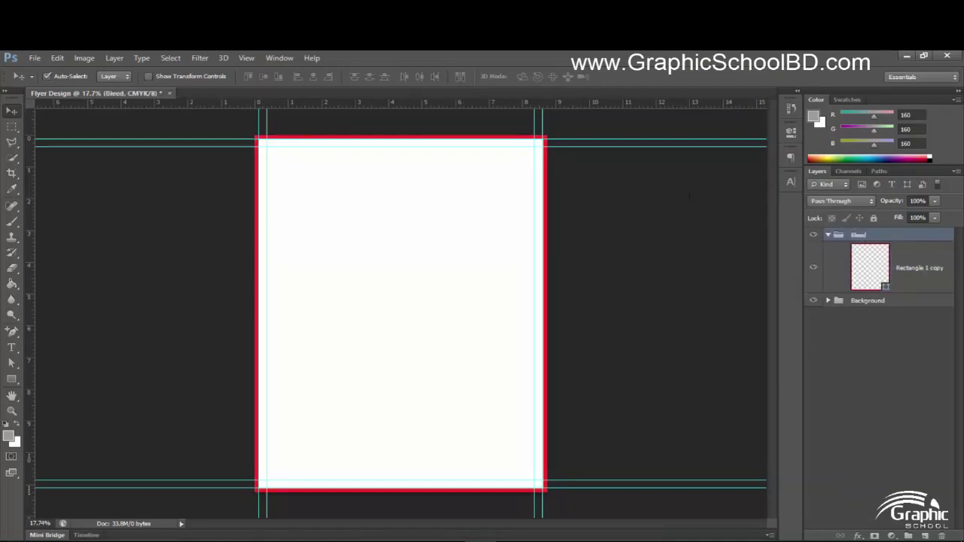
{"action": "left_click", "coordinate": [826, 235]}
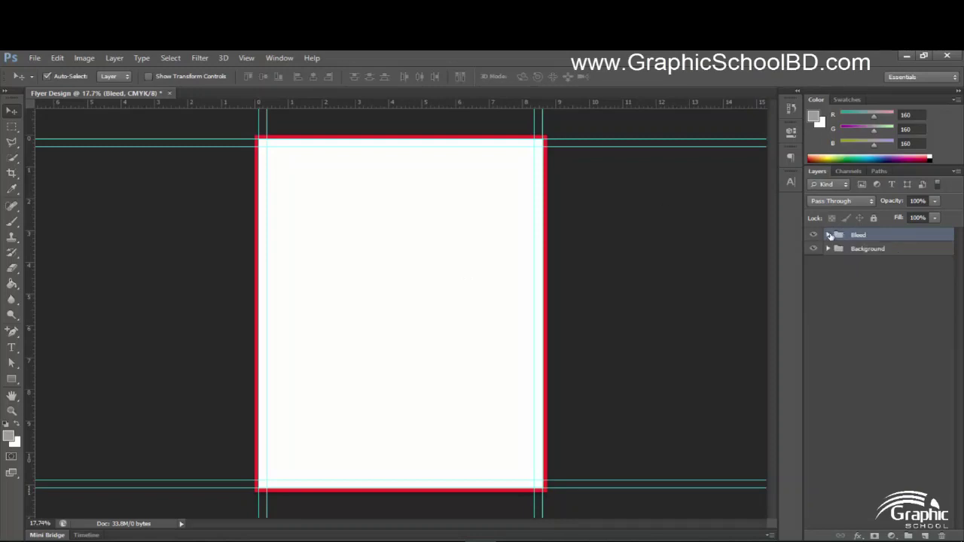
{"action": "scroll", "coordinate": [269, 497], "scroll_direction": "up", "scroll_amount": 2}
{"action": "scroll", "coordinate": [262, 497], "scroll_direction": "up", "scroll_amount": 3}
{"action": "scroll", "coordinate": [267, 474], "scroll_direction": "up", "scroll_amount": 2}
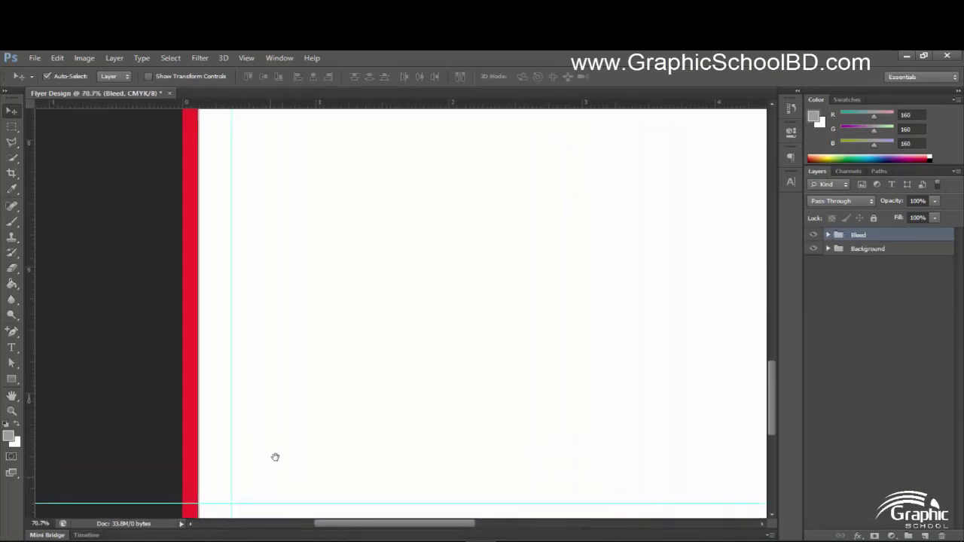
{"action": "scroll", "coordinate": [307, 273], "scroll_direction": "down", "scroll_amount": 3}
{"action": "scroll", "coordinate": [301, 316], "scroll_direction": "up", "scroll_amount": 1}
{"action": "scroll", "coordinate": [336, 267], "scroll_direction": "up", "scroll_amount": 2}
{"action": "scroll", "coordinate": [335, 268], "scroll_direction": "up", "scroll_amount": 2}
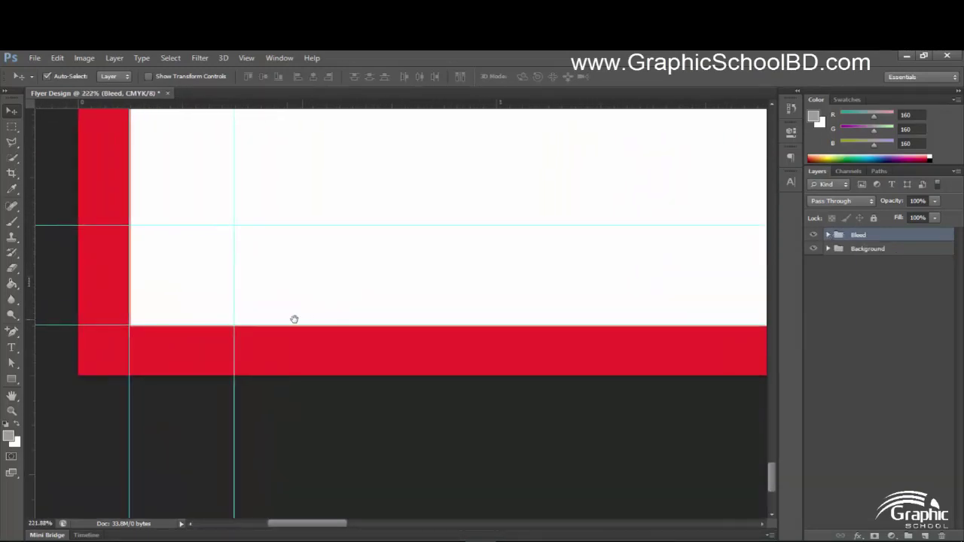
{"action": "scroll", "coordinate": [302, 362], "scroll_direction": "up", "scroll_amount": 1}
Write the text 'Bleed' in white on the bottom red band
{"action": "left_click", "coordinate": [11, 347]}
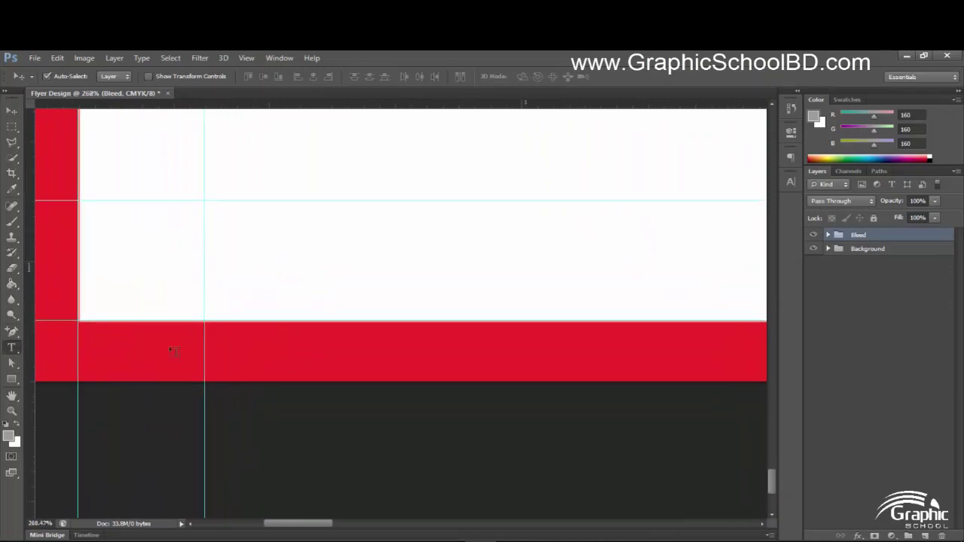
{"action": "left_click", "coordinate": [244, 349]}
{"action": "type", "text": "B"}
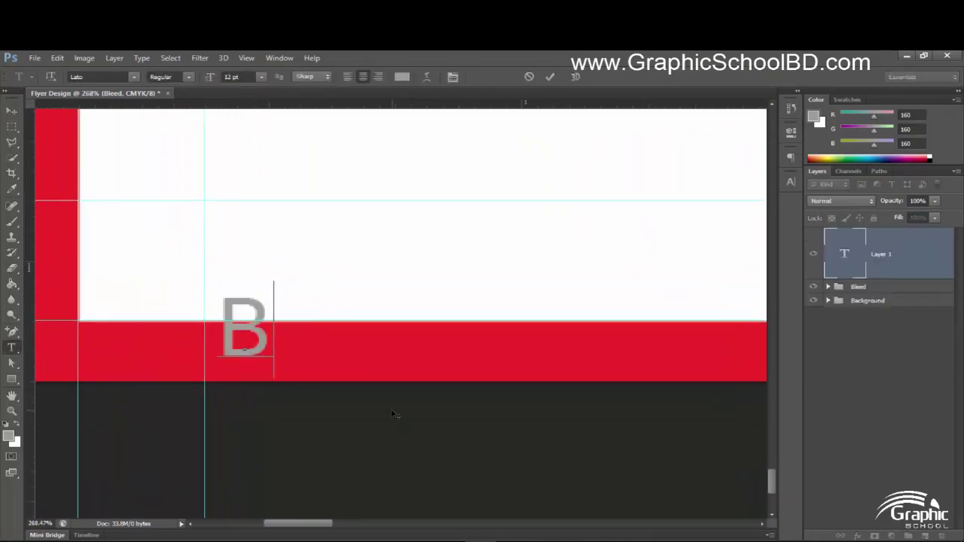
{"action": "type", "text": "le"}
{"action": "key", "text": "BackSpace"}
{"action": "type", "text": "leed"}
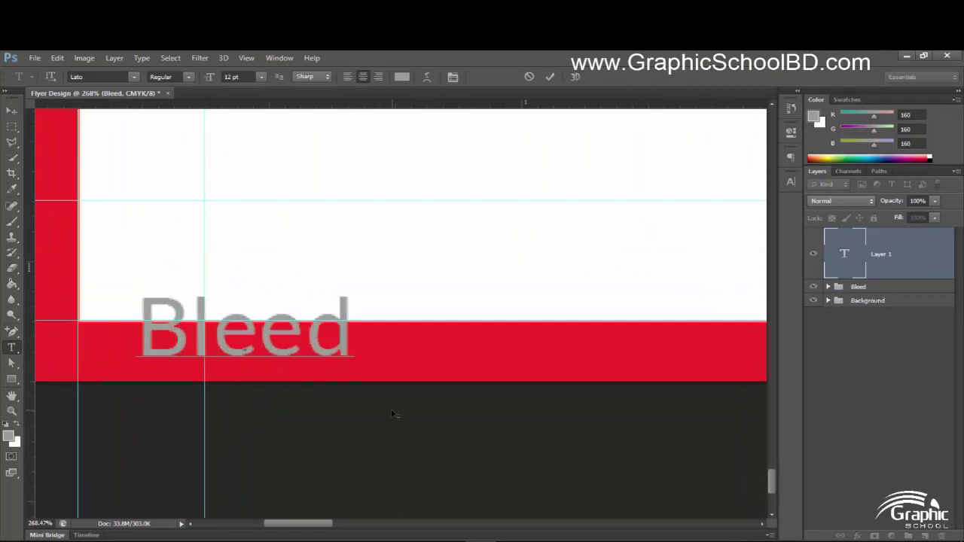
{"action": "key", "text": "ctrl+a"}
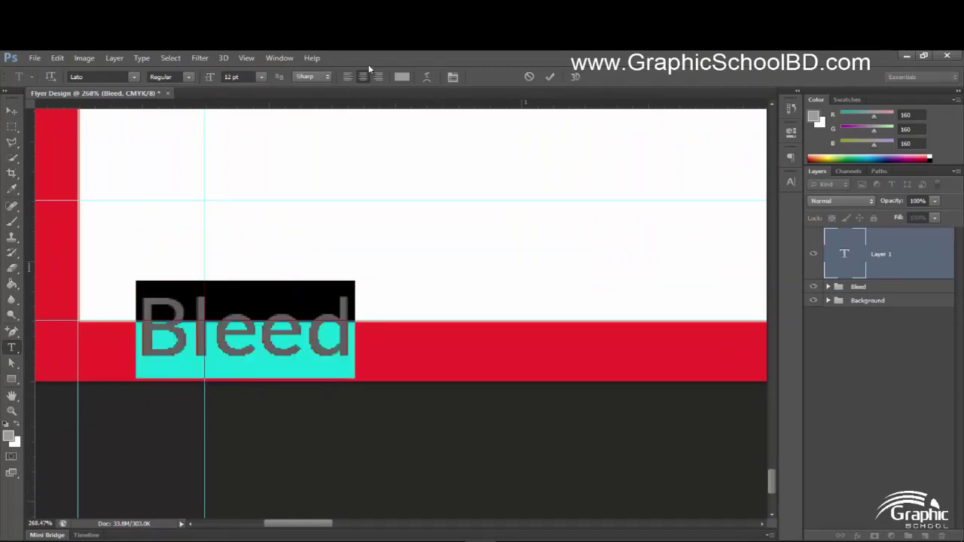
{"action": "left_click", "coordinate": [402, 78]}
{"action": "left_click_drag", "start_coordinate": [566, 224], "coordinate": [533, 212]}
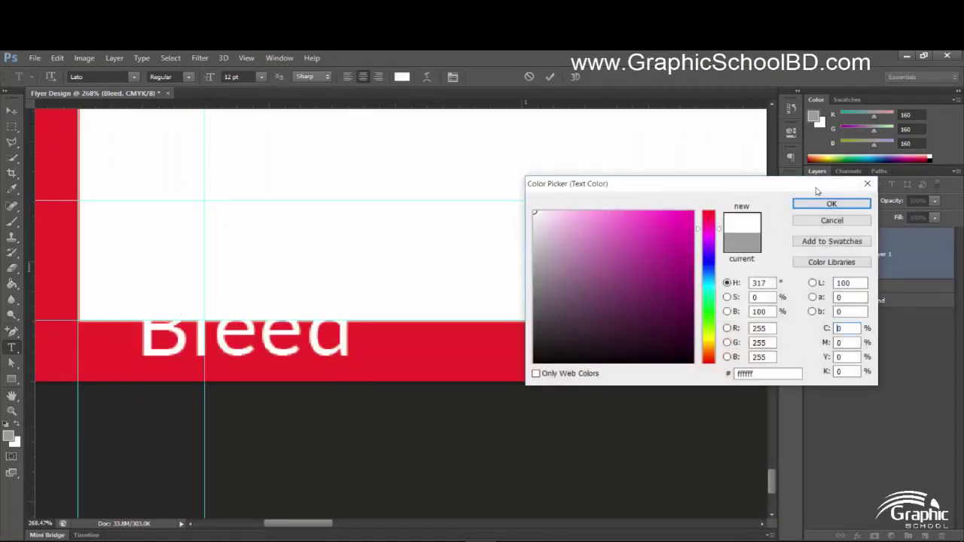
{"action": "key", "text": "Return"}
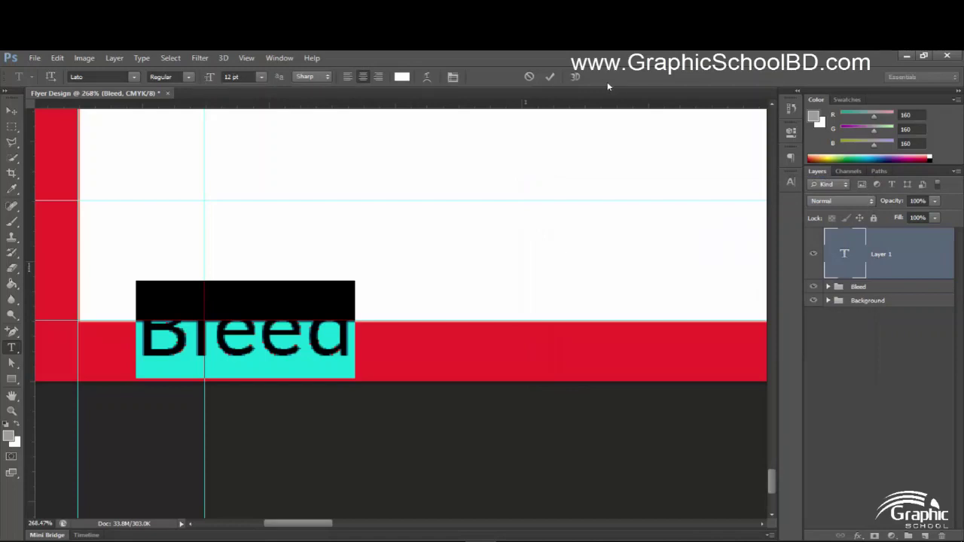
{"action": "key", "text": "ctrl+Return"}
Scale the Bleed label down and place it on the red band
{"action": "key", "text": "ctrl+t"}
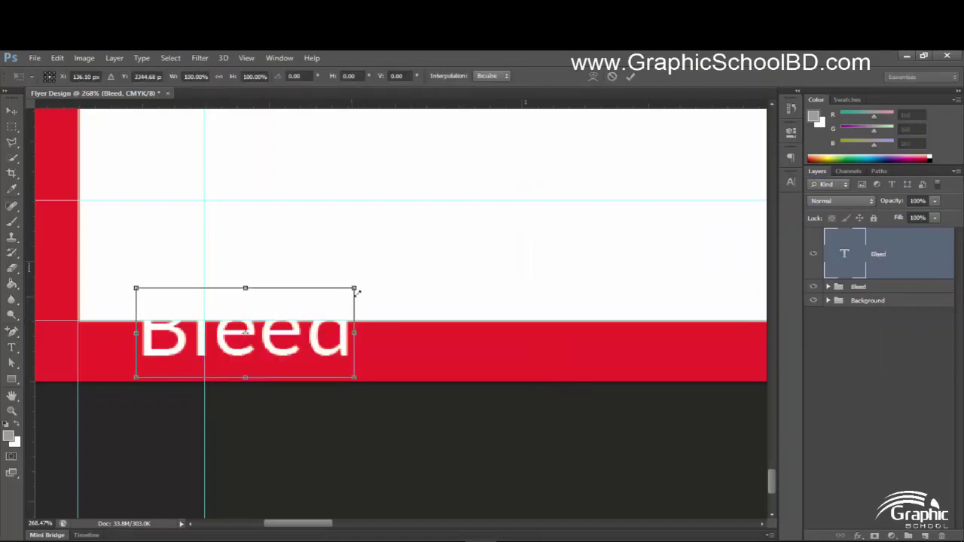
{"action": "mouse_move", "coordinate": [338, 297]}
{"action": "left_mouse_down"}
{"action": "mouse_move", "coordinate": [301, 308]}
{"action": "mouse_move", "coordinate": [322, 355]}
{"action": "left_mouse_up"}
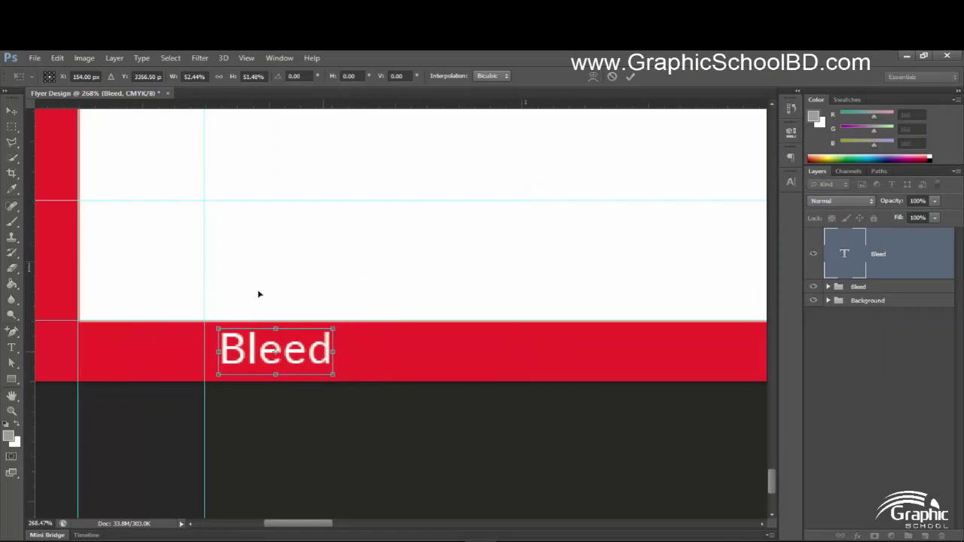
{"action": "left_click", "coordinate": [630, 77]}
{"action": "scroll", "coordinate": [304, 305], "scroll_direction": "down", "scroll_amount": 3}
{"action": "scroll", "coordinate": [303, 304], "scroll_direction": "down", "scroll_amount": 3}
Fit the page on screen and move the Bleed text layer into the Bleed group
{"action": "scroll", "coordinate": [304, 305], "scroll_direction": "down", "scroll_amount": 3}
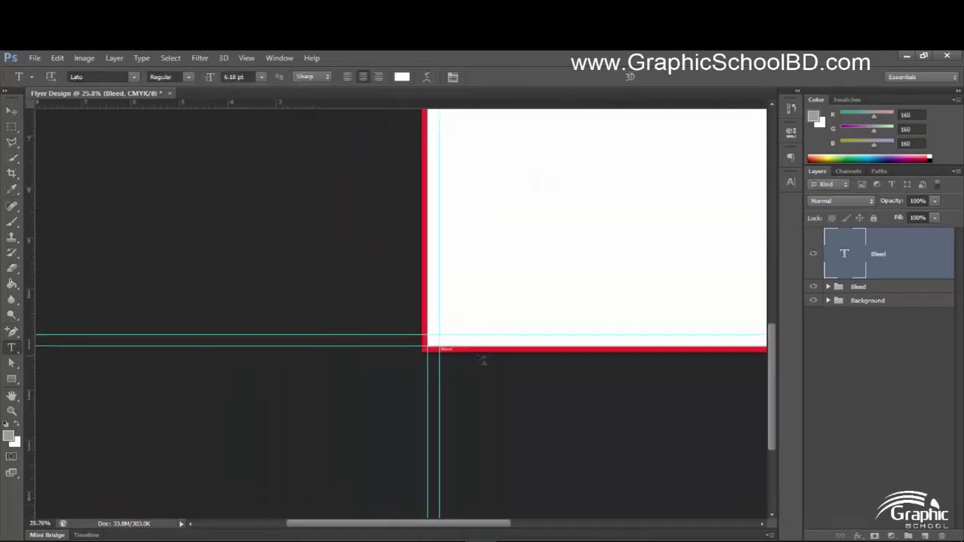
{"action": "key", "text": "ctrl+0"}
{"action": "key", "text": "v"}
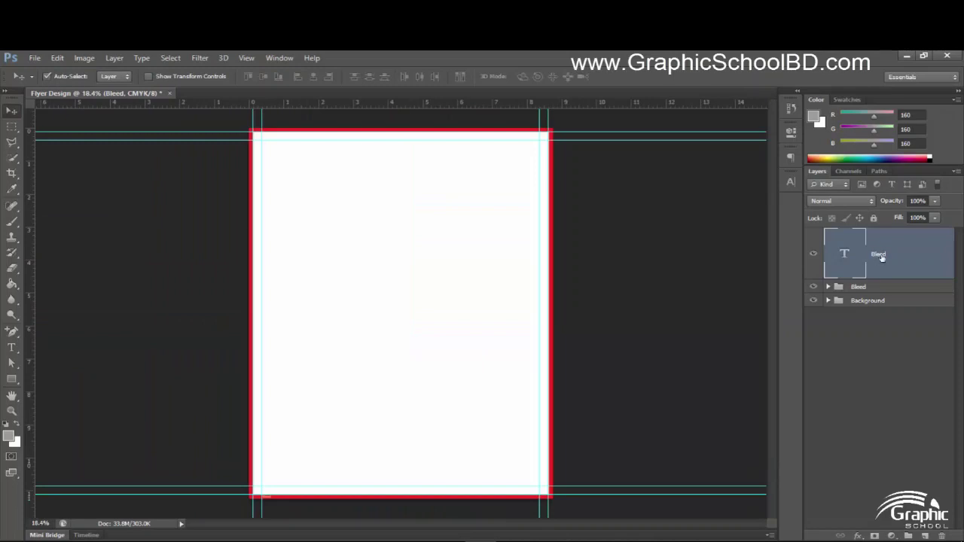
{"action": "left_click_drag", "start_coordinate": [881, 257], "coordinate": [866, 288]}
{"action": "left_click", "coordinate": [828, 235]}
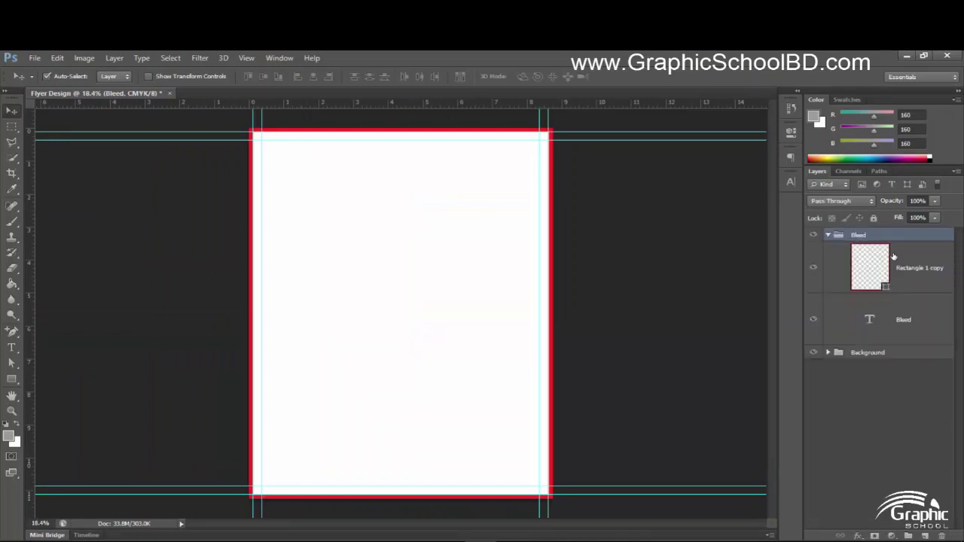
{"action": "left_click", "coordinate": [893, 263]}
{"action": "left_click", "coordinate": [881, 319]}
{"action": "left_click", "coordinate": [881, 268]}
{"action": "left_click", "coordinate": [828, 235]}
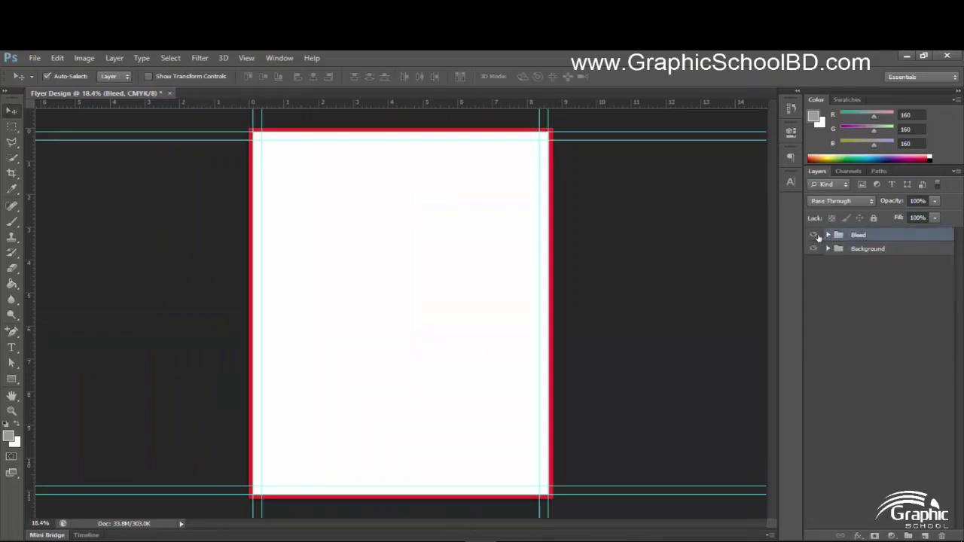
Tag the Bleed group red and hide it
{"action": "right_click", "coordinate": [813, 237]}
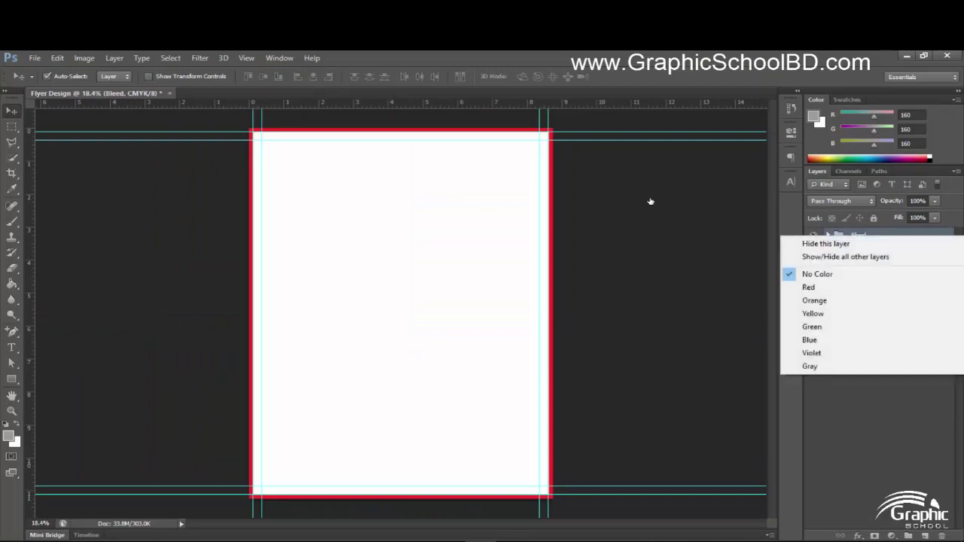
{"action": "left_click", "coordinate": [810, 284]}
{"action": "left_click", "coordinate": [813, 235]}
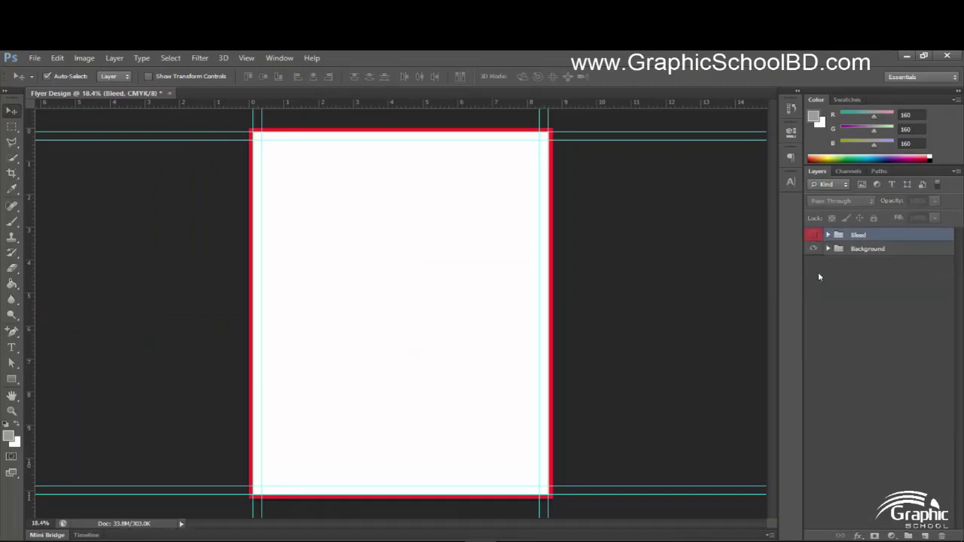
{"action": "left_click", "coordinate": [825, 331]}
{"action": "scroll", "coordinate": [466, 290], "scroll_direction": "down", "scroll_amount": 2}
{"action": "scroll", "coordinate": [468, 290], "scroll_direction": "up", "scroll_amount": 2}
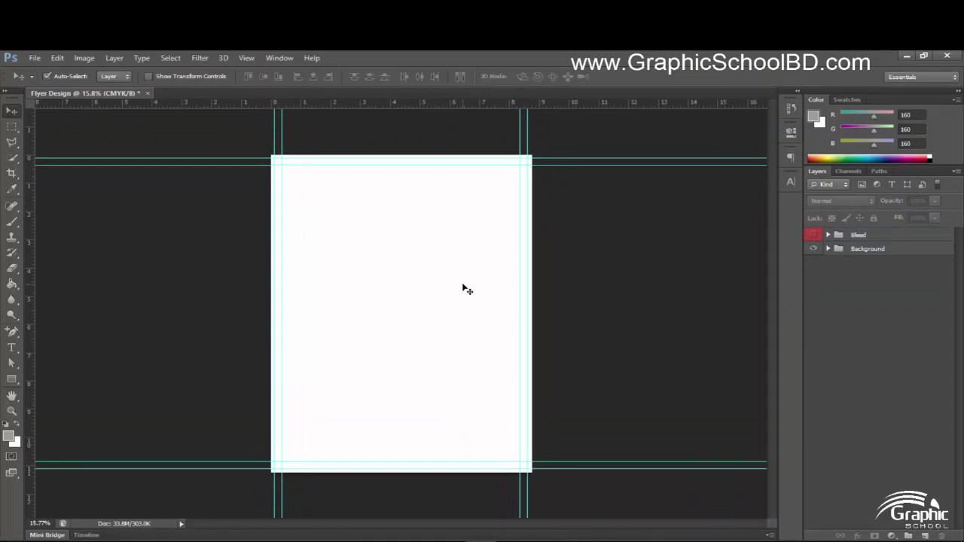
{"action": "scroll", "coordinate": [546, 298], "scroll_direction": "down", "scroll_amount": 2}
{"action": "scroll", "coordinate": [496, 315], "scroll_direction": "up", "scroll_amount": 2}
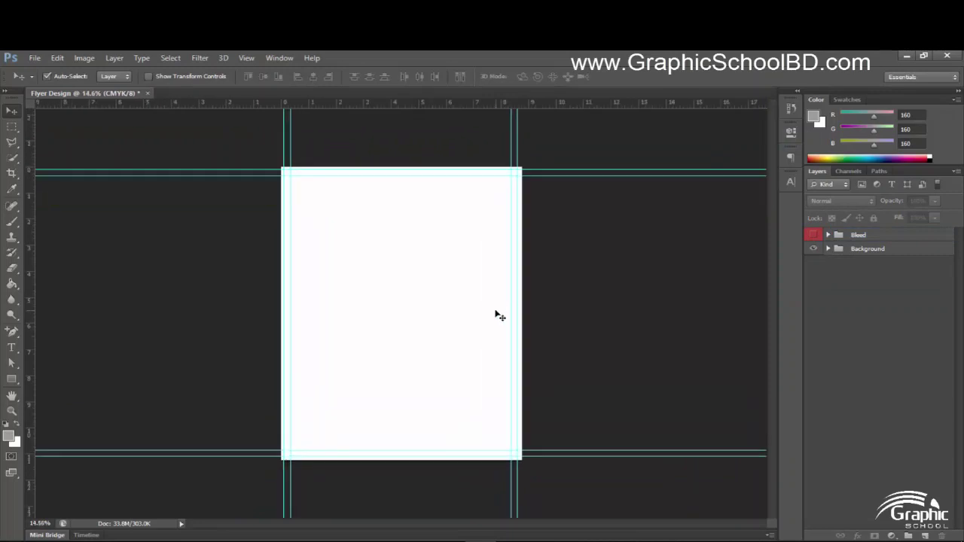